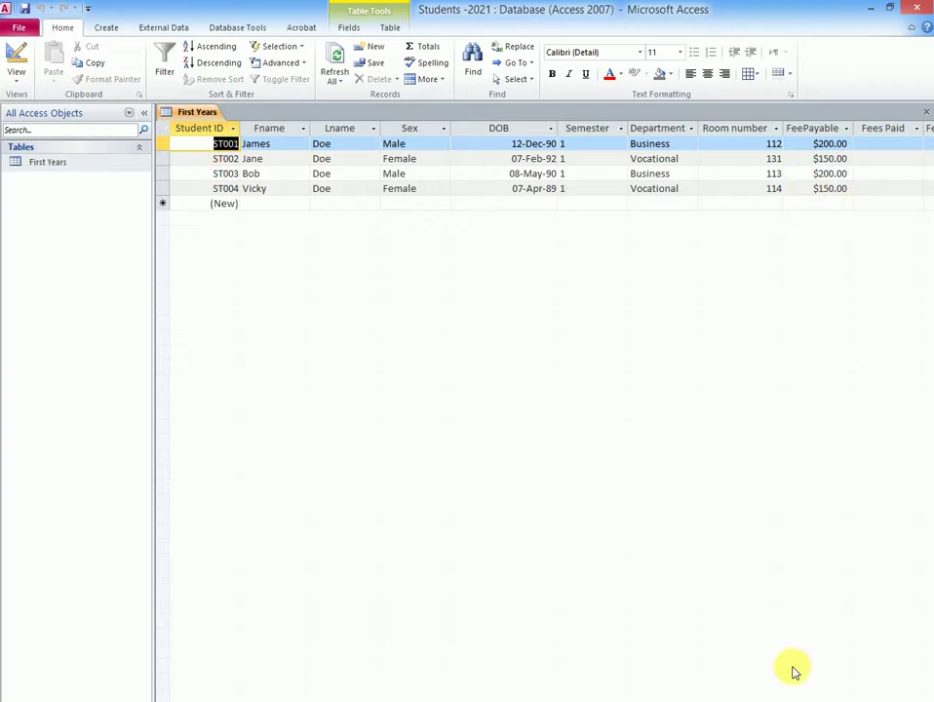
Step: Widen the Fees Balance column so its full heading shows in the First Years datasheet
click(923, 698)
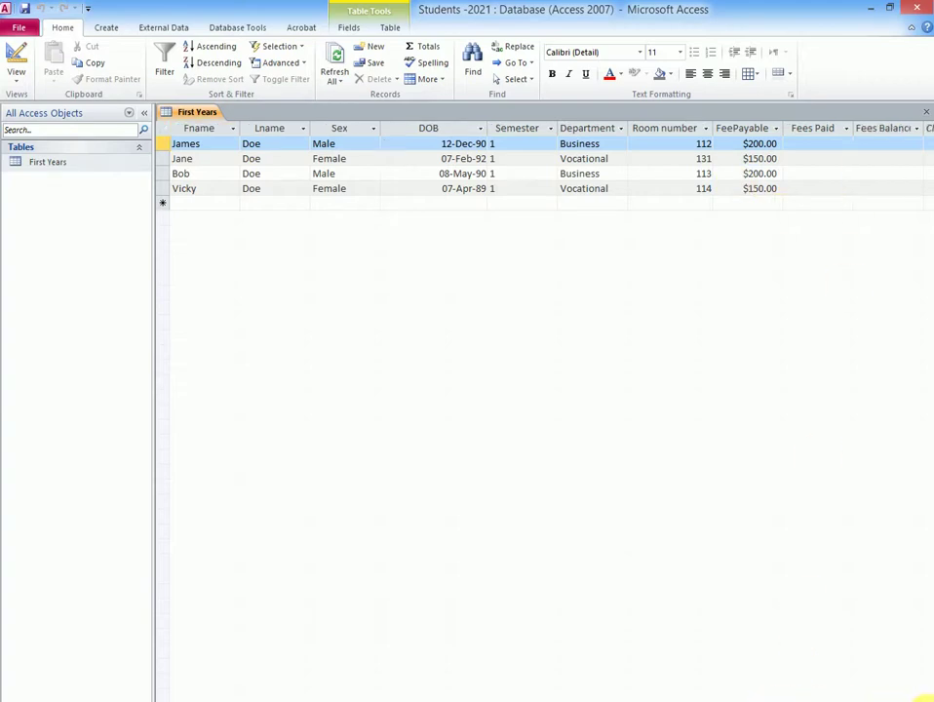
click(916, 694)
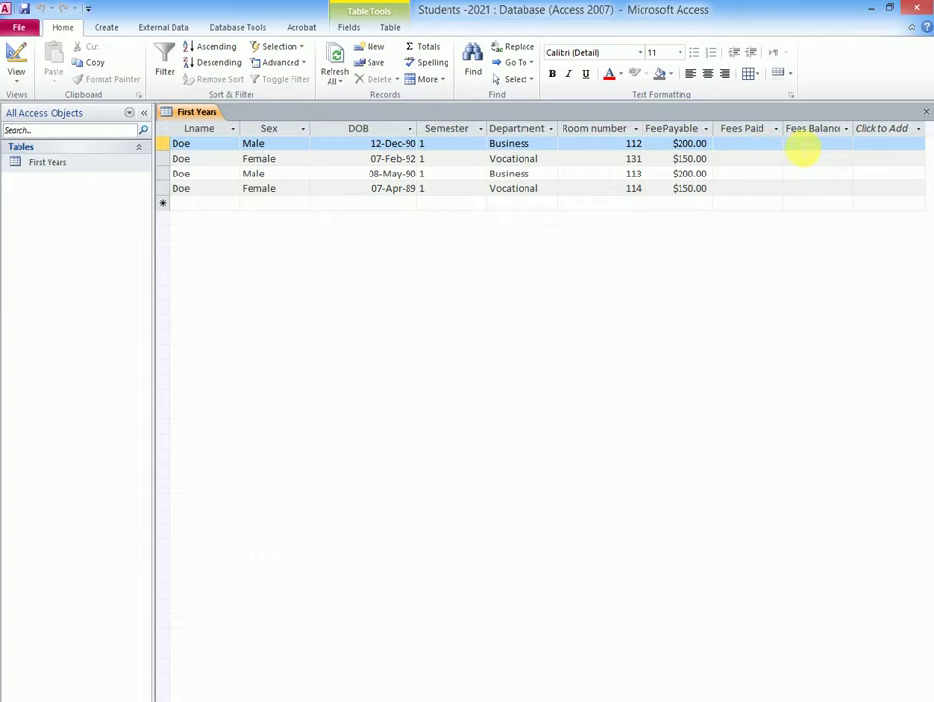
drag(863, 128, 883, 128)
click(887, 128)
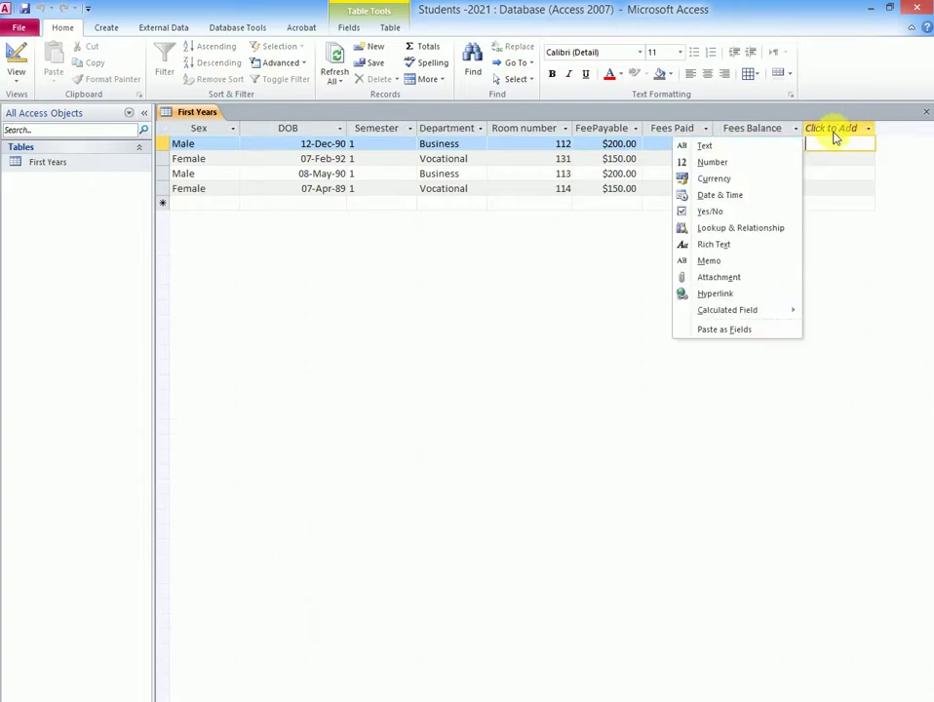
click(682, 118)
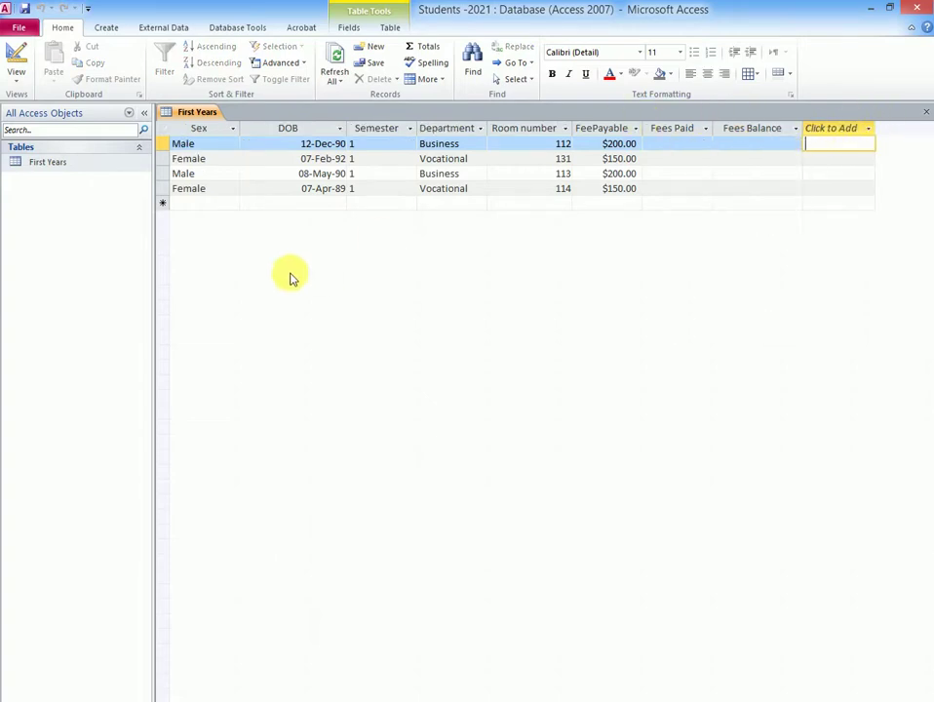
click(19, 80)
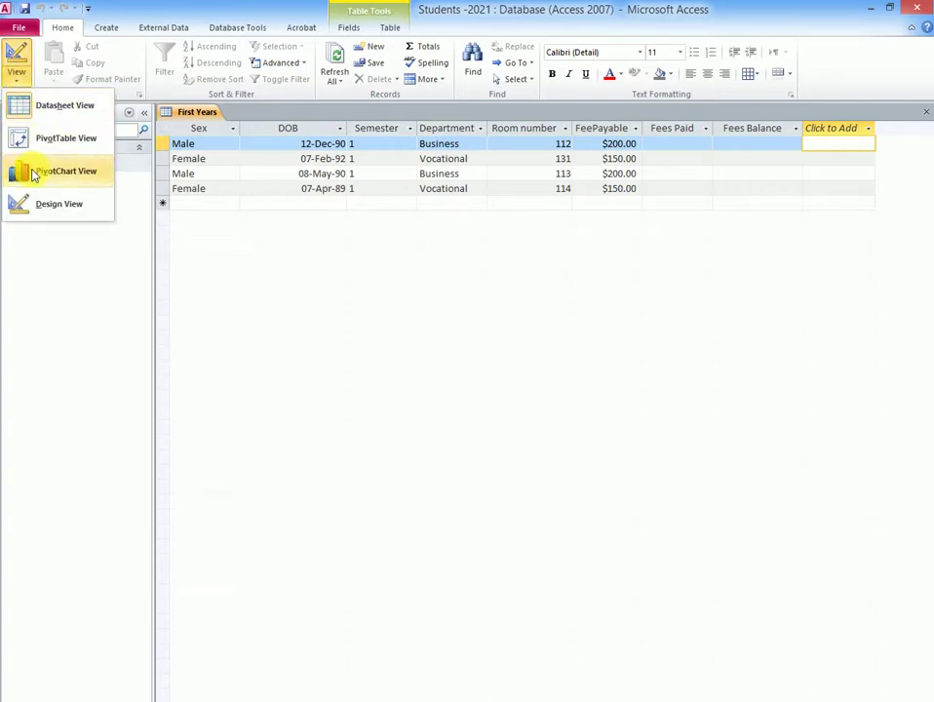
Step: In Design View, rename the FeePayable field to Fees Payable, then request Datasheet View
click(58, 204)
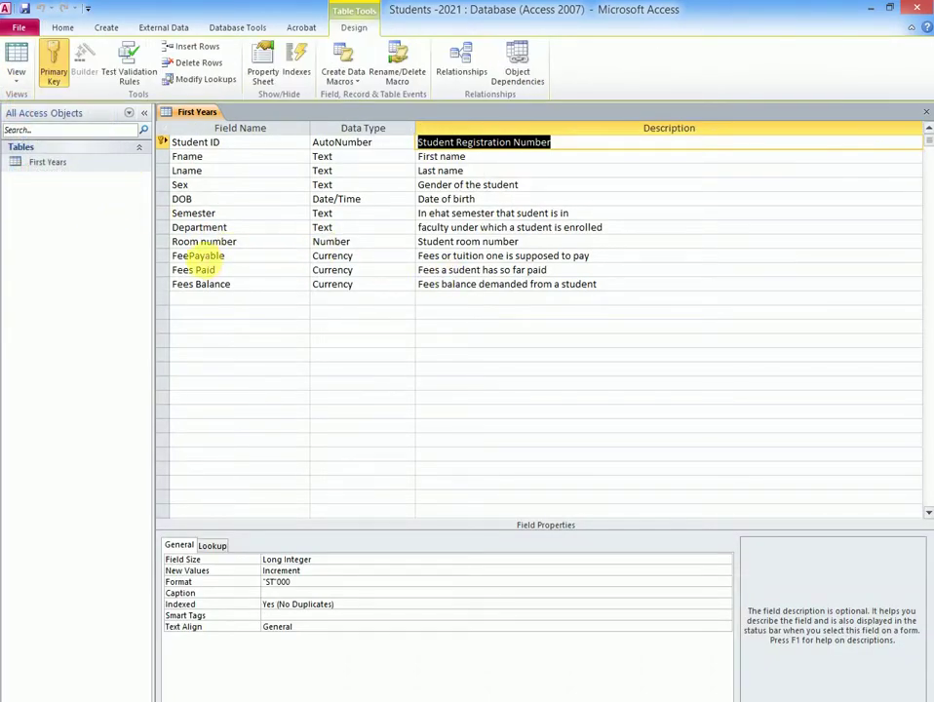
click(195, 257)
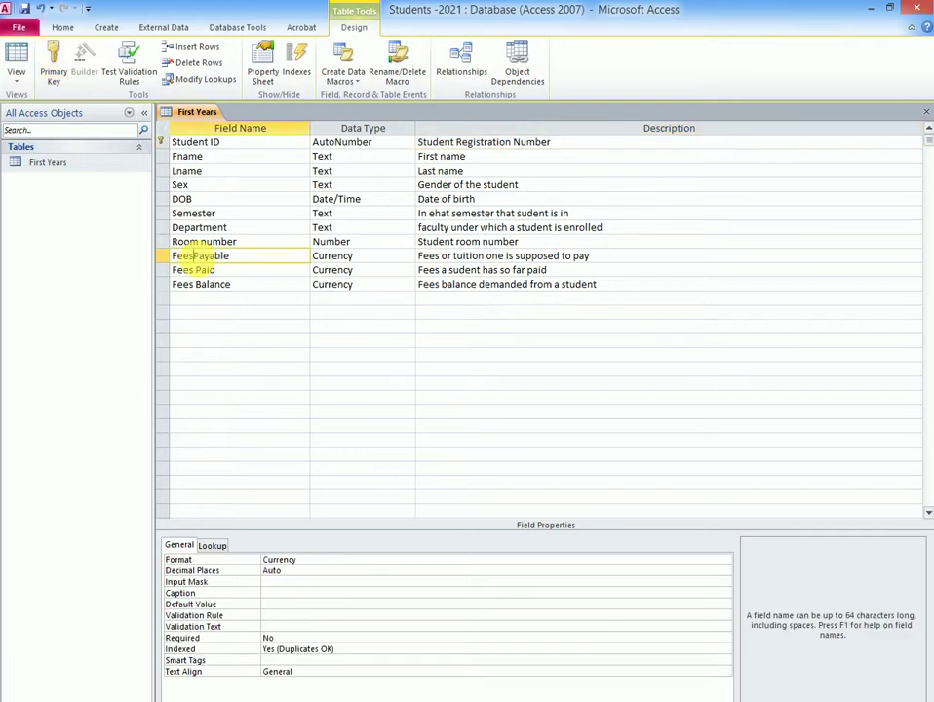
text(s)
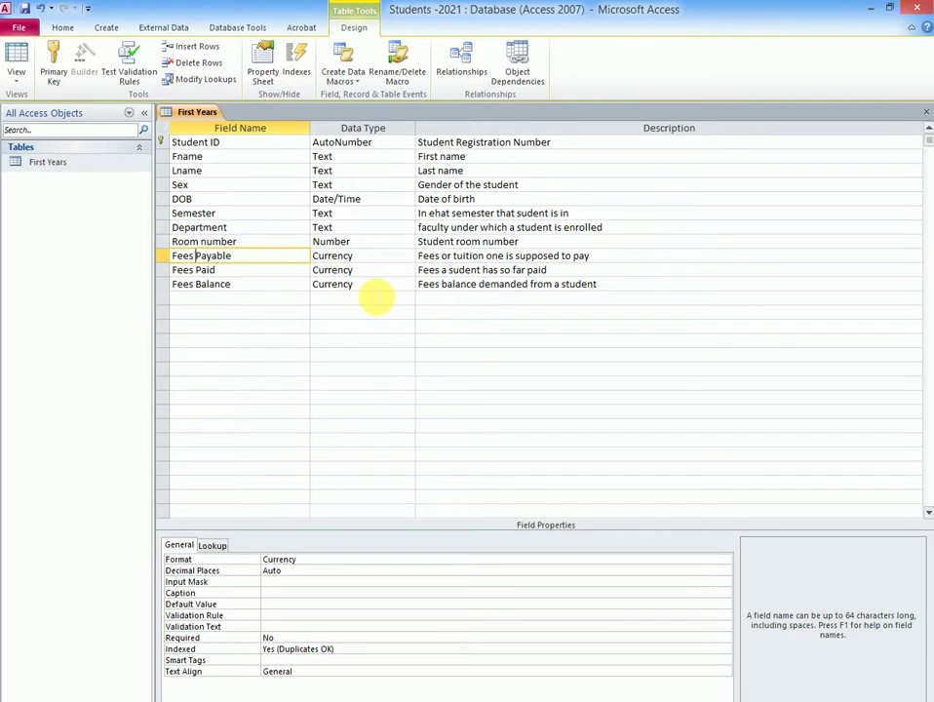
click(15, 78)
click(44, 105)
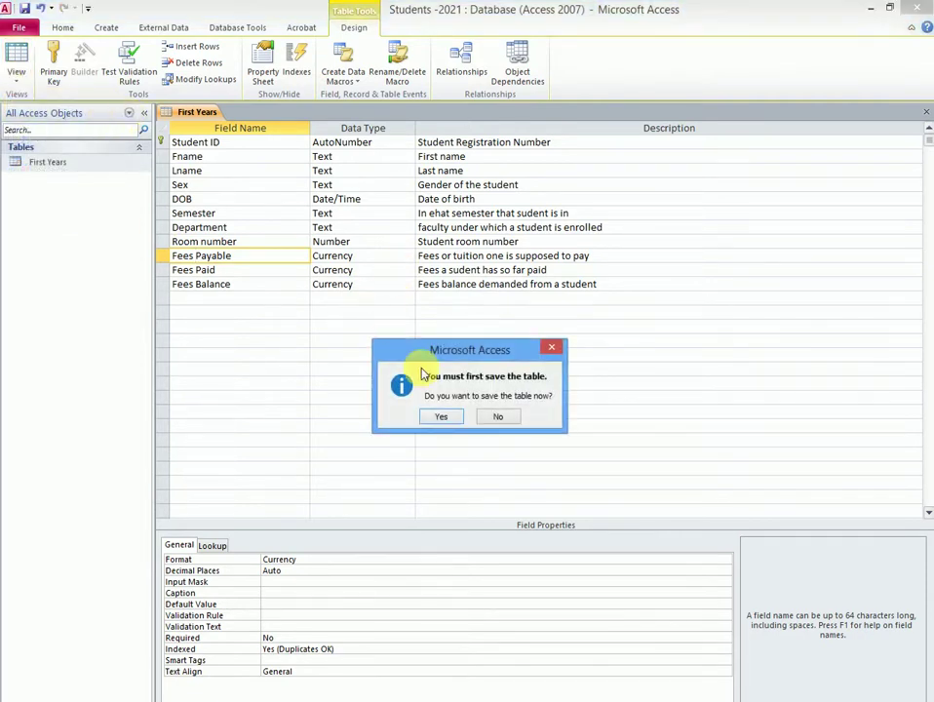
Step: Save the First Years table to view Fees Payable's dollar amounts in the datasheet
click(440, 416)
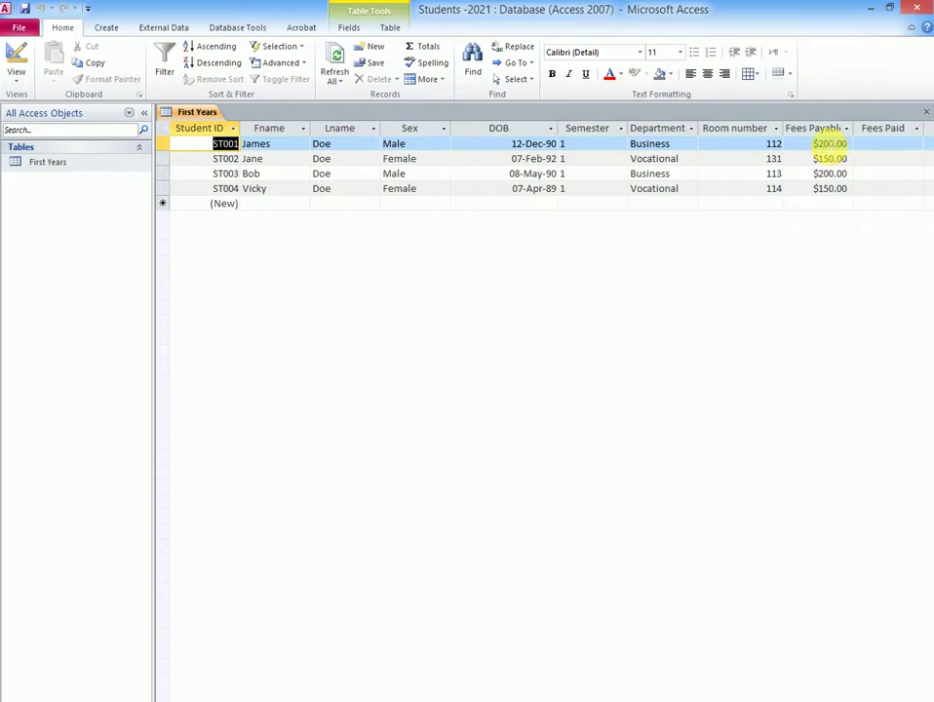
Step: Set the Fees Payable Format to Euro and check €200.00 and €150.00 in the datasheet
click(15, 84)
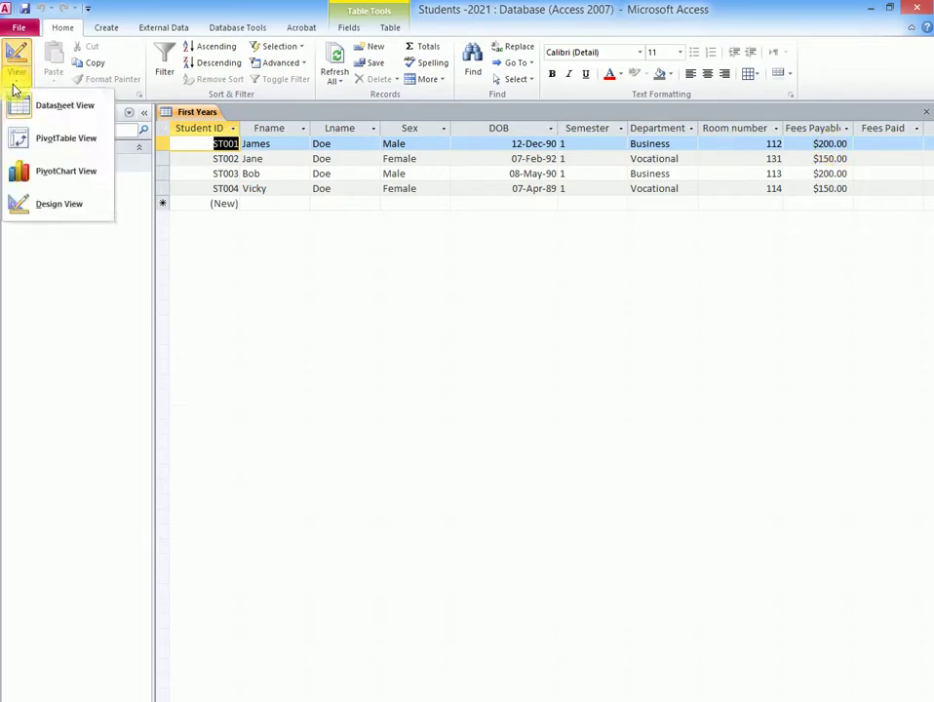
click(21, 207)
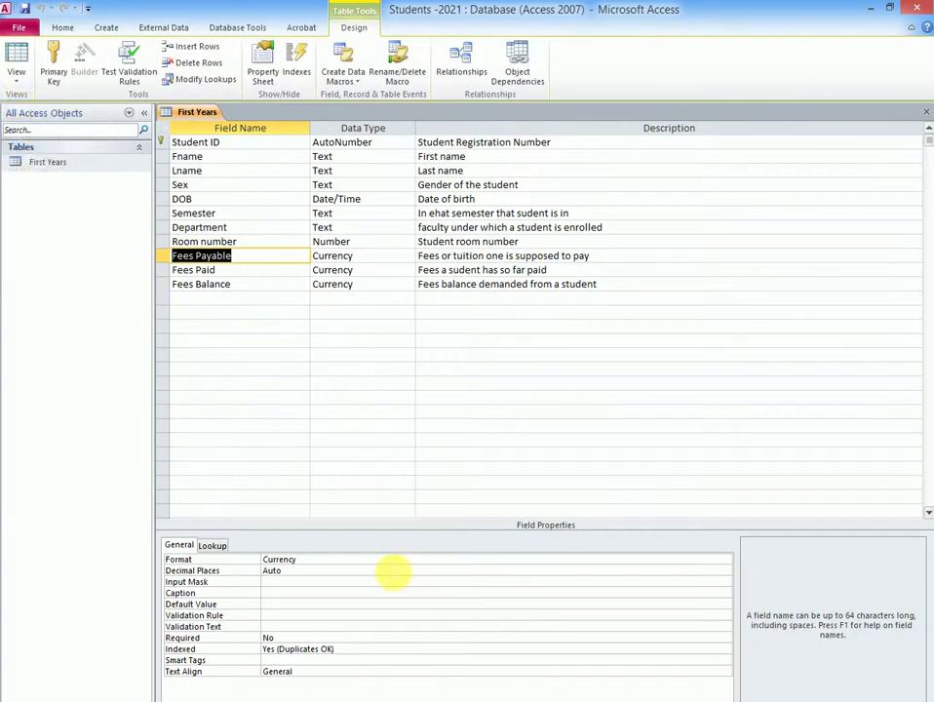
click(361, 562)
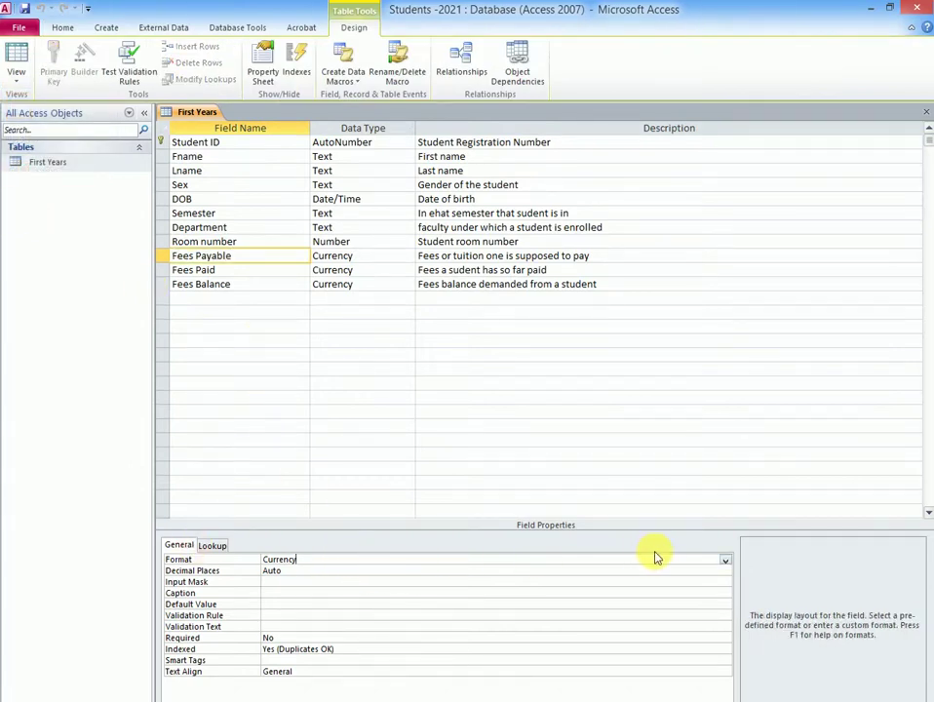
click(725, 561)
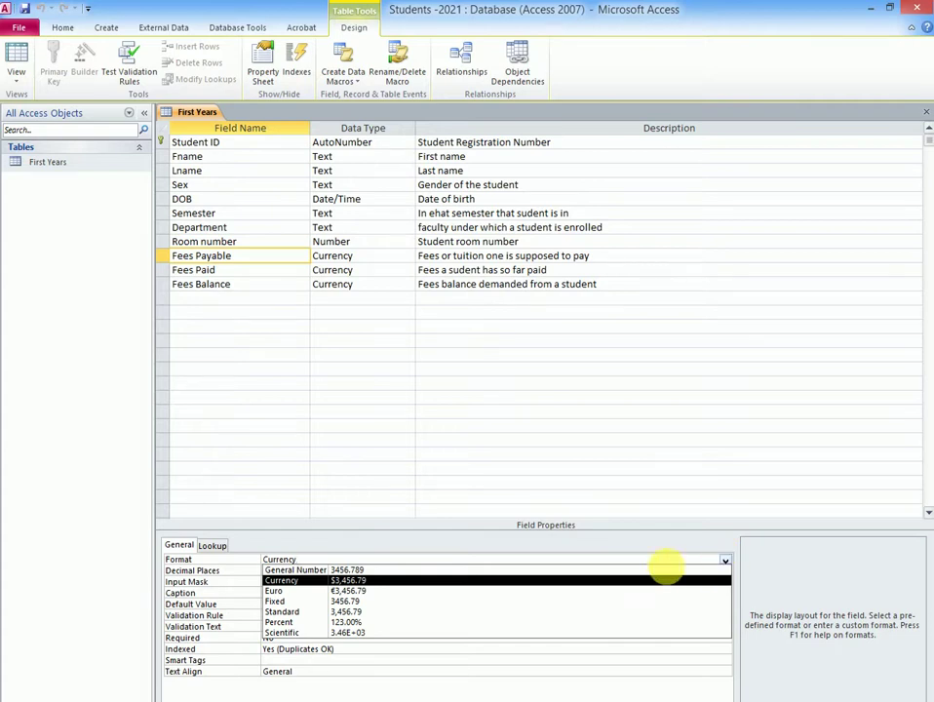
click(348, 592)
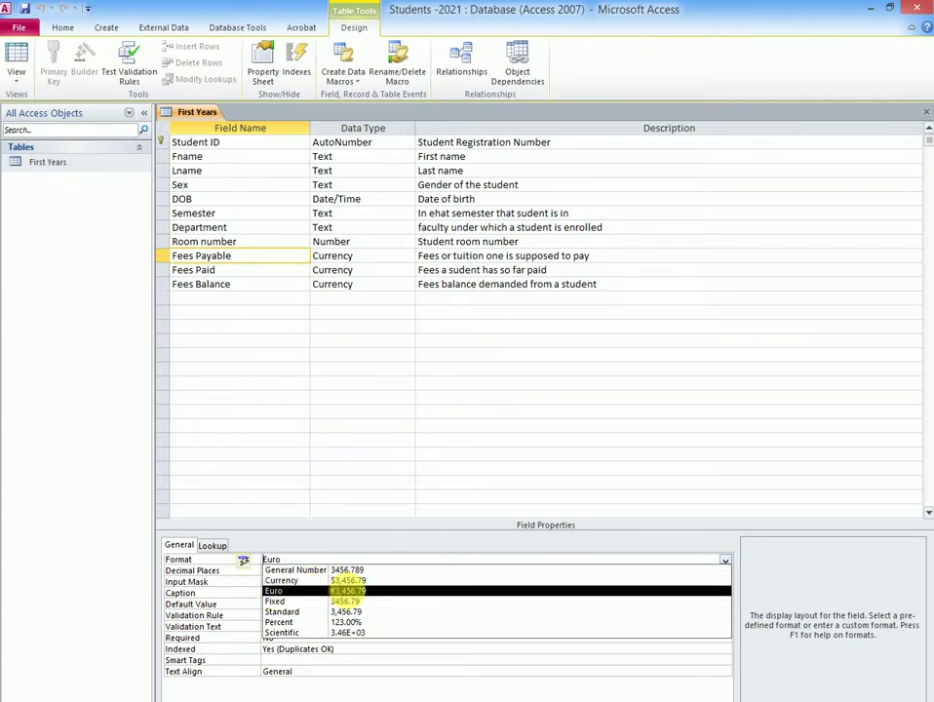
click(17, 84)
click(44, 104)
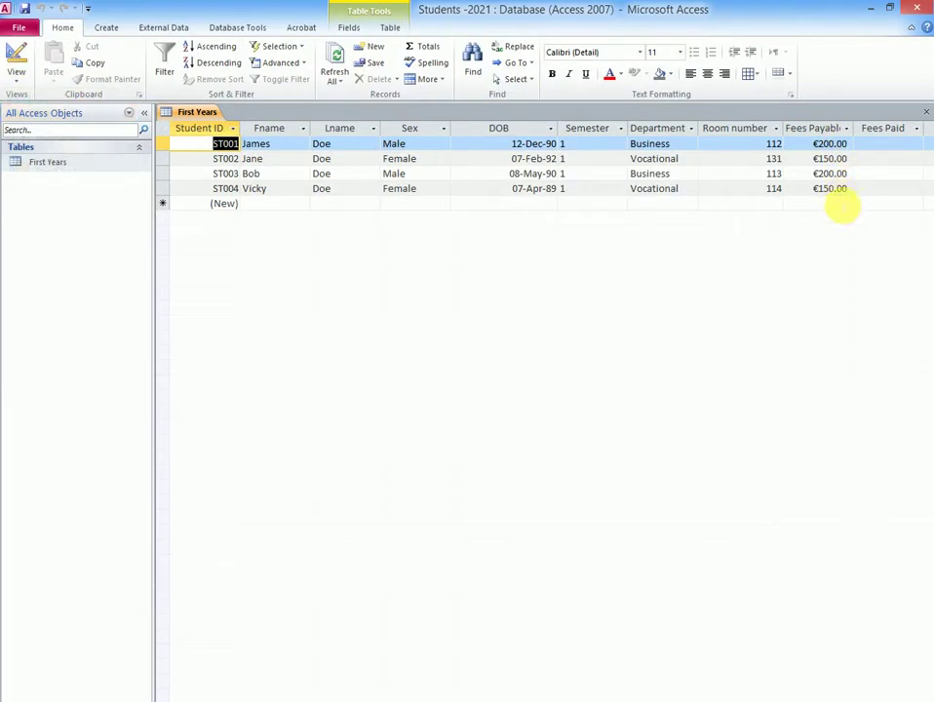
Step: Replace the Fees Payable Euro format with the custom format "UGX"# and return to the datasheet
click(16, 74)
click(57, 203)
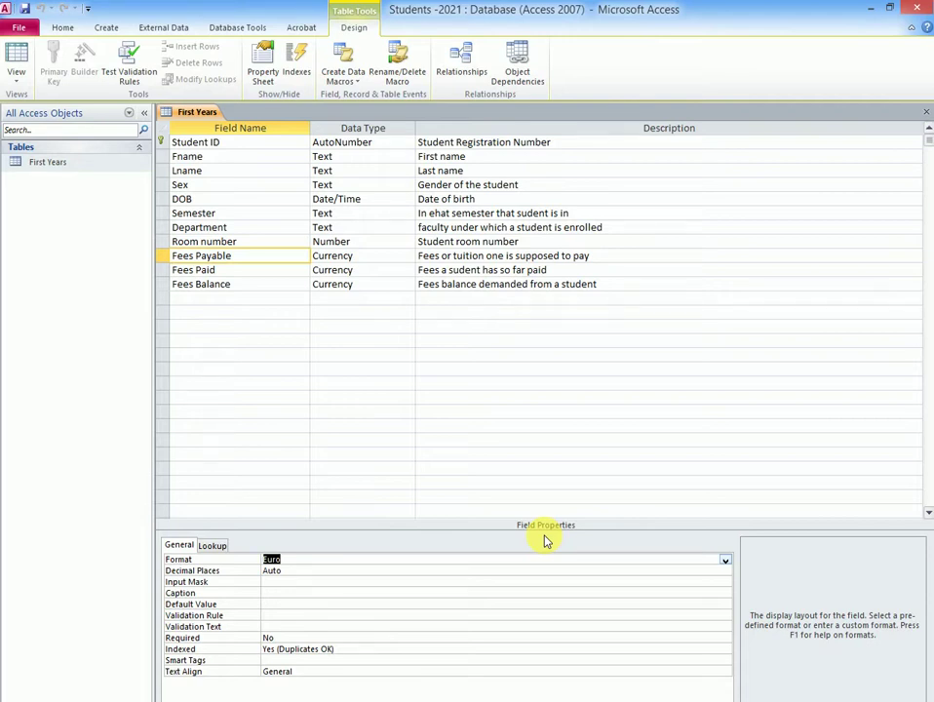
key(BackSpace)
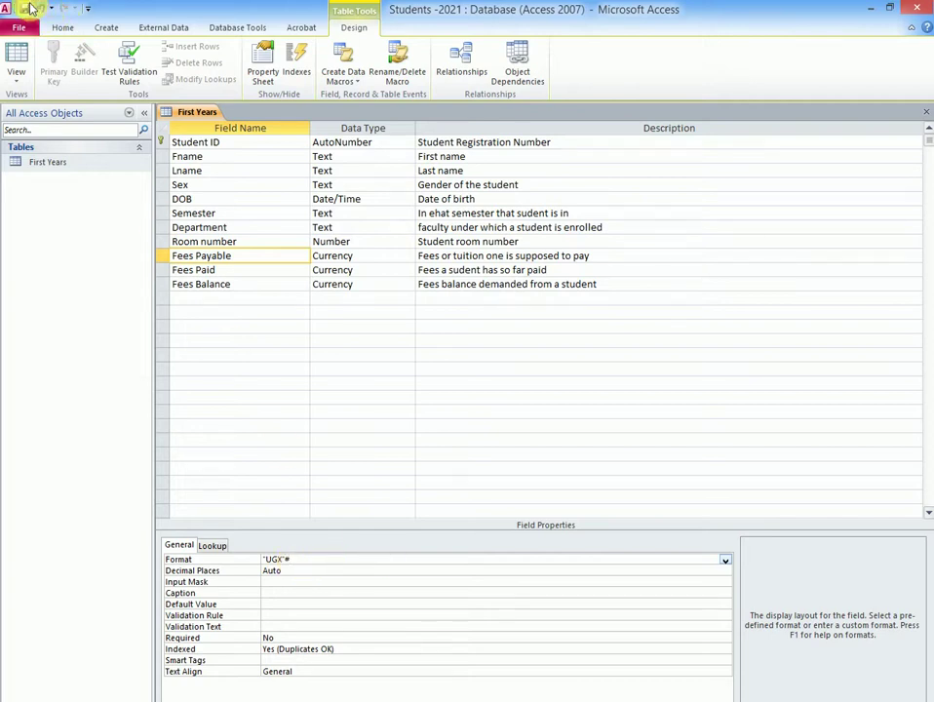
click(16, 80)
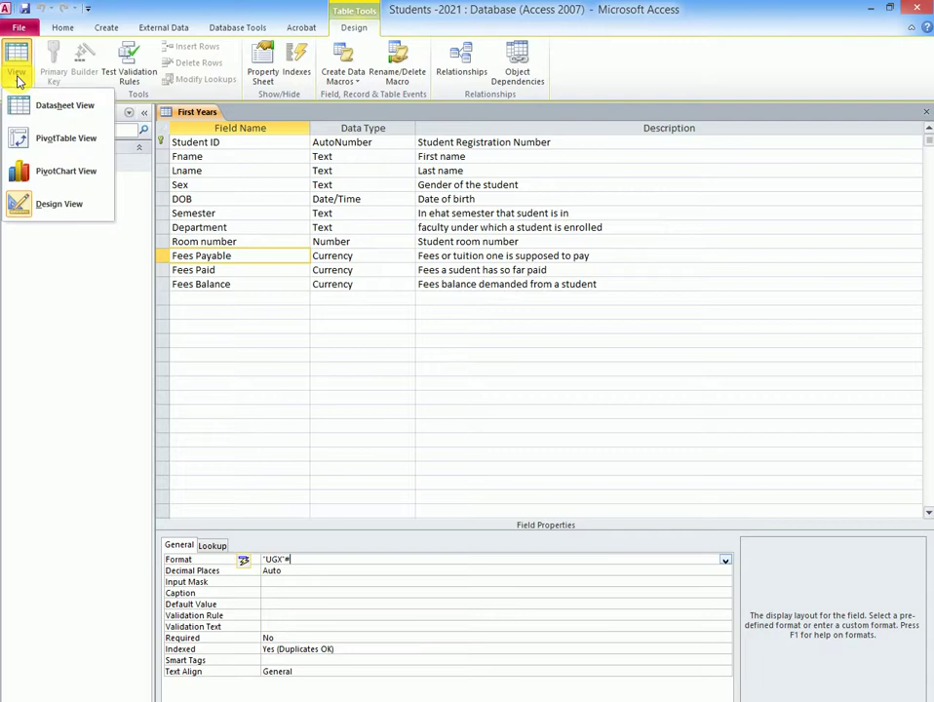
click(52, 105)
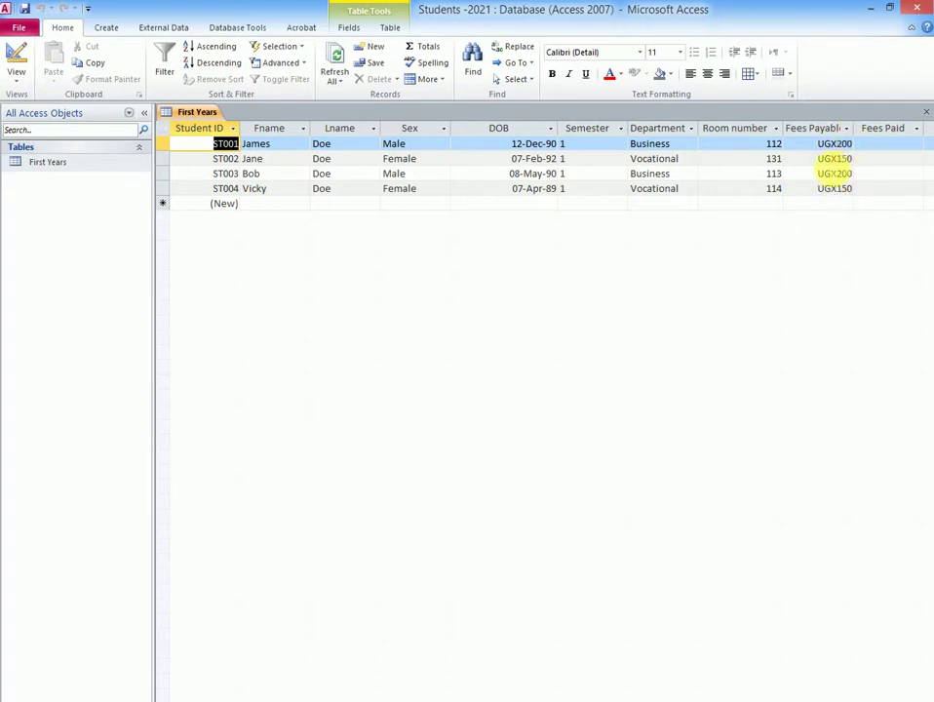
Step: After checking UGX200 and UGX150, return to Design View and open the Fees Payable format list
click(14, 87)
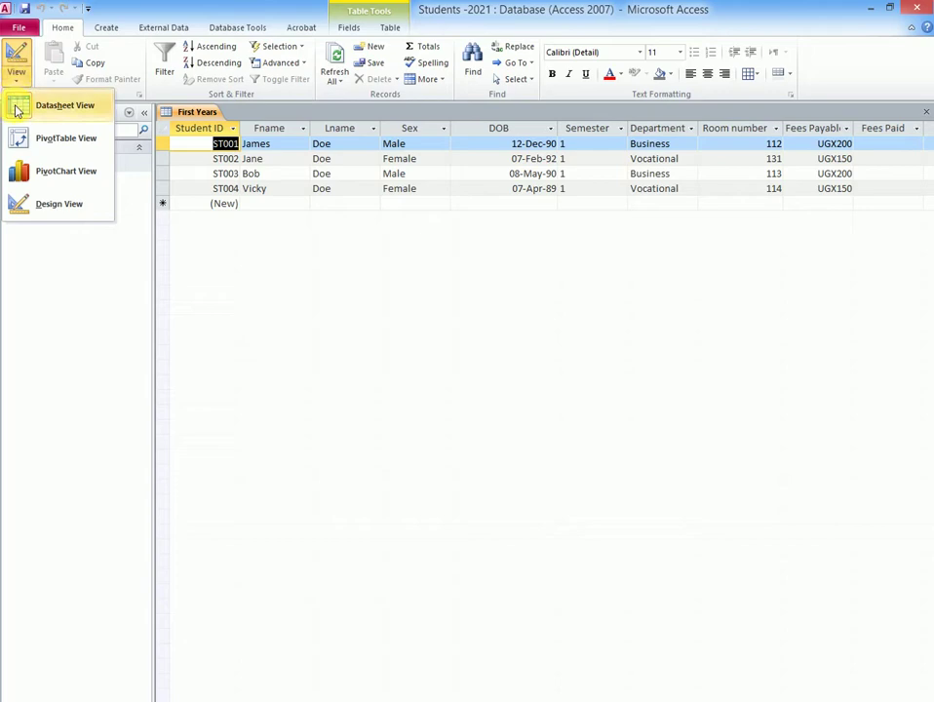
click(45, 214)
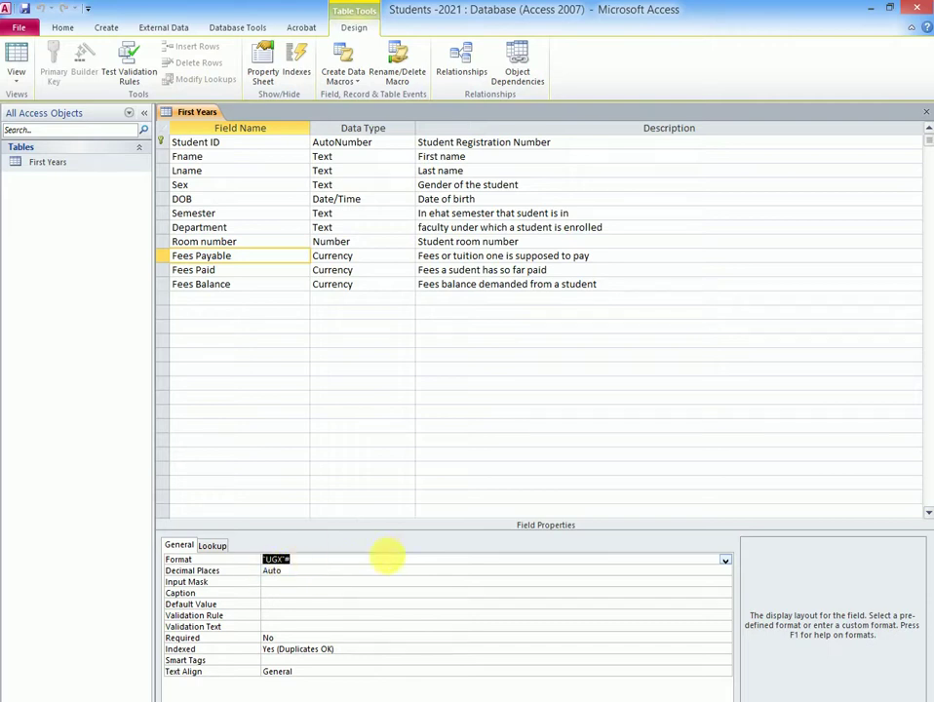
click(724, 560)
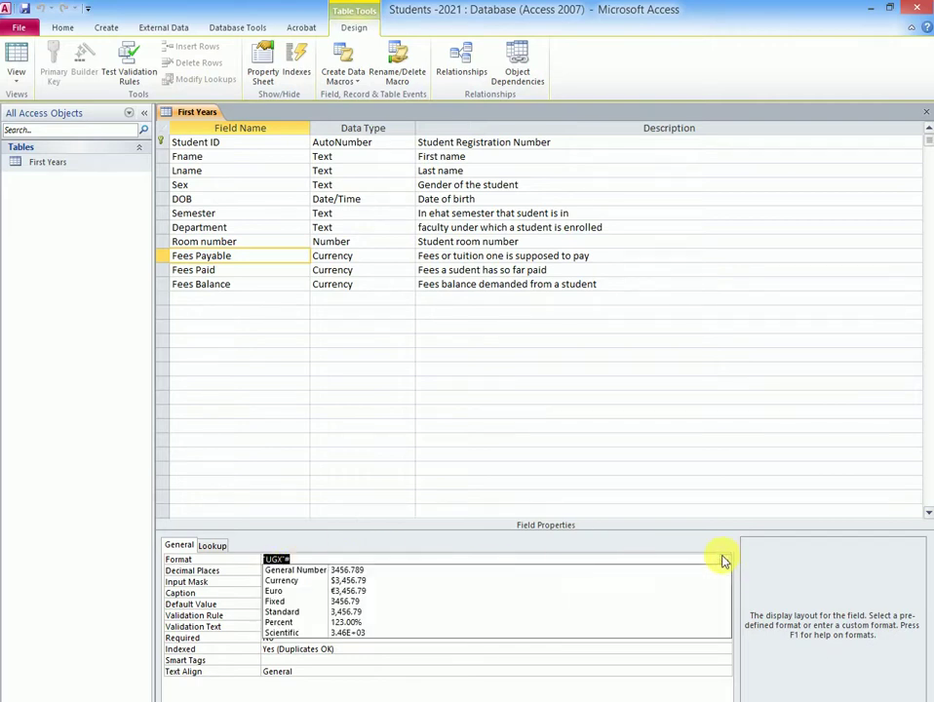
Step: Format Fees Payable as General Number, check the plain 200 and 150 values, and return to Design View
click(308, 572)
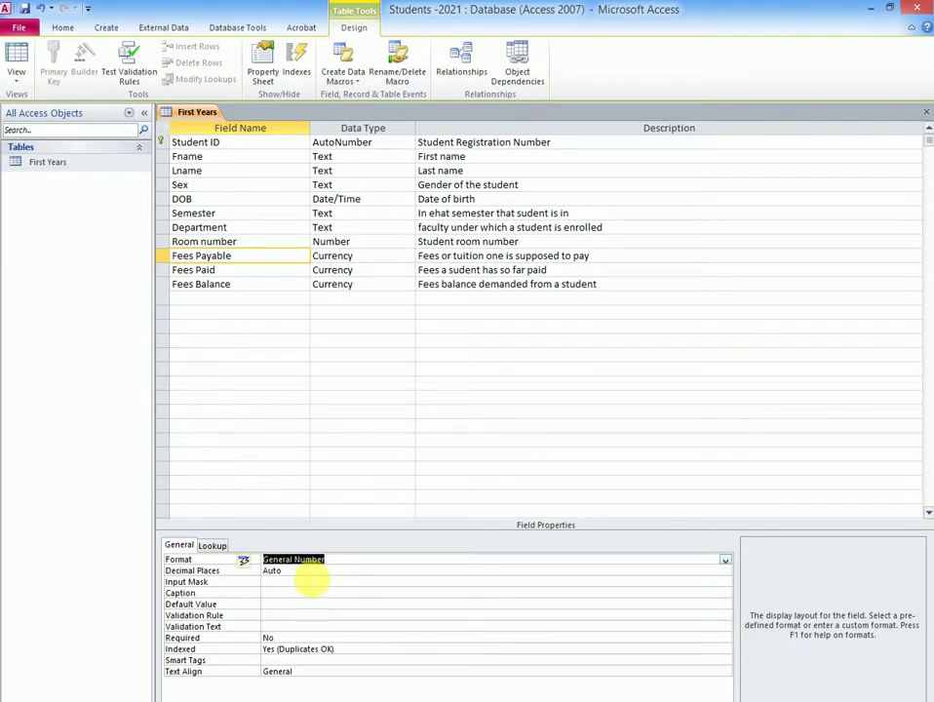
click(17, 72)
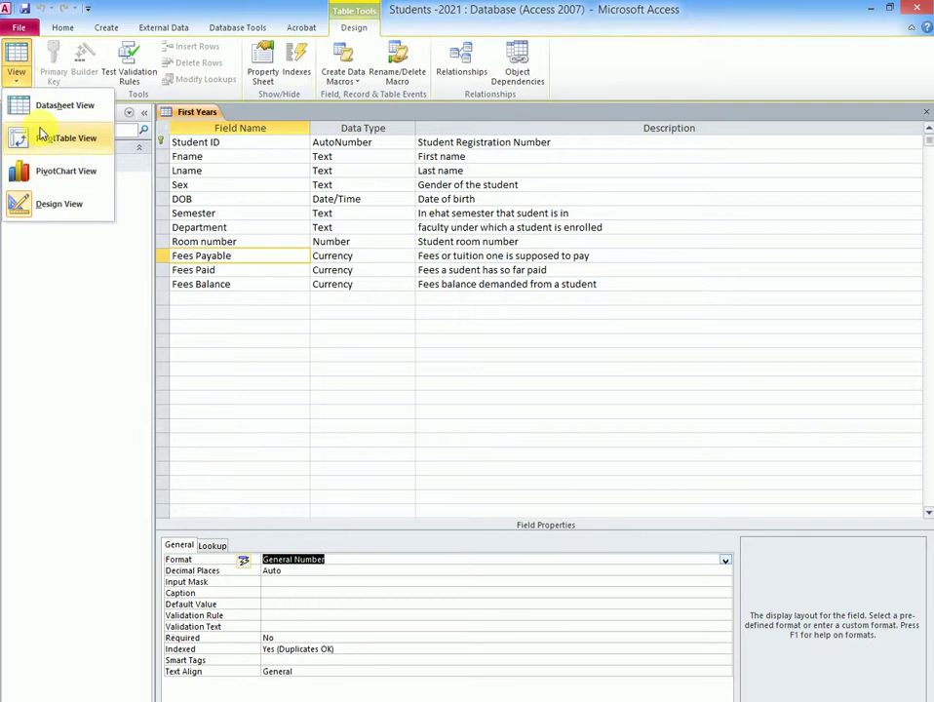
click(44, 105)
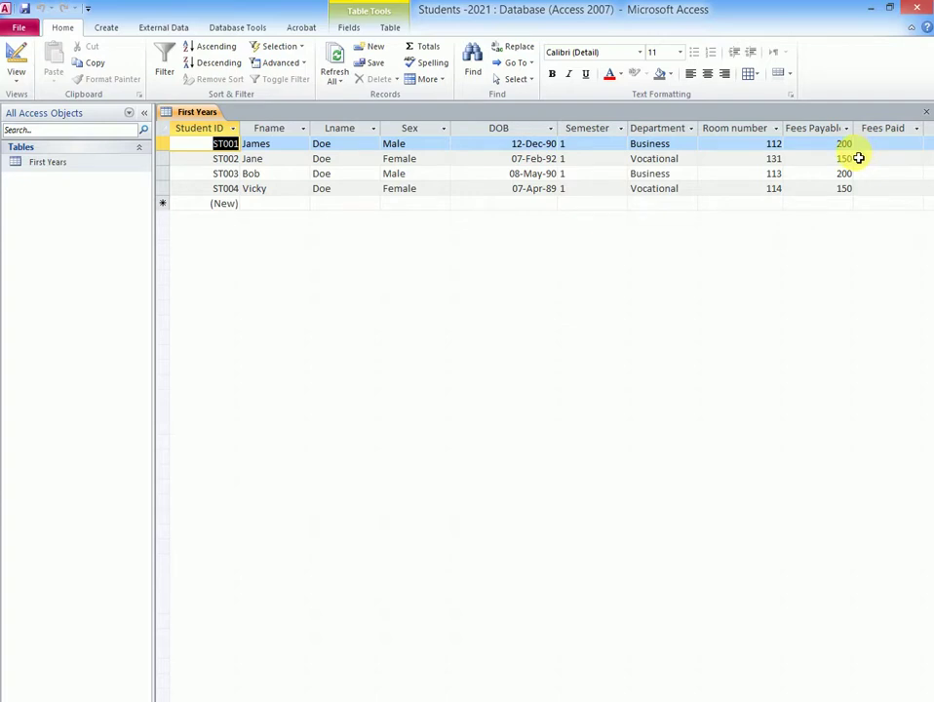
click(14, 85)
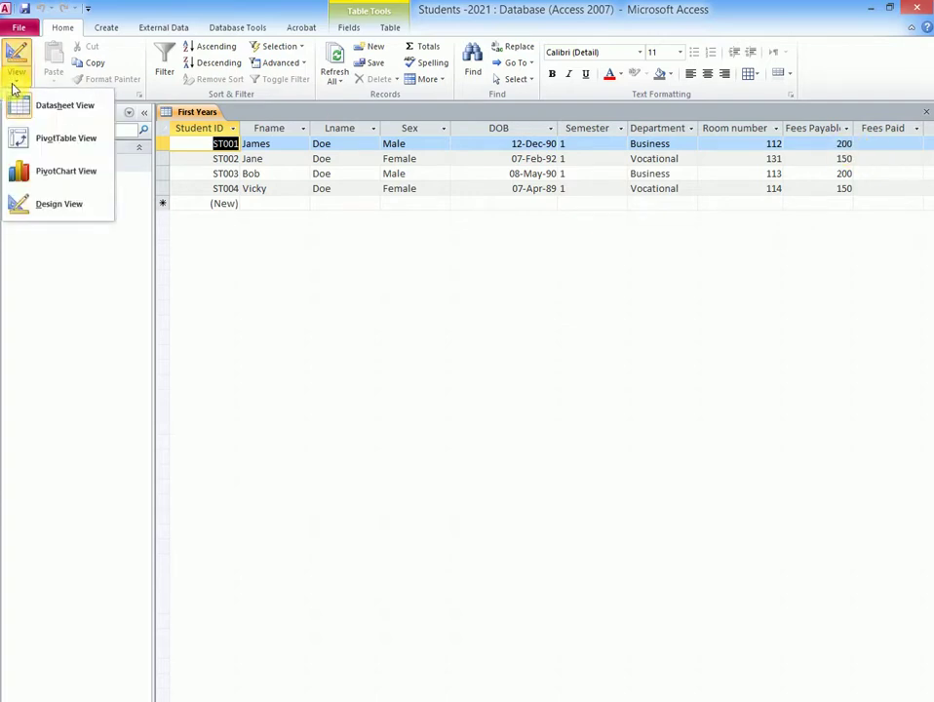
click(35, 207)
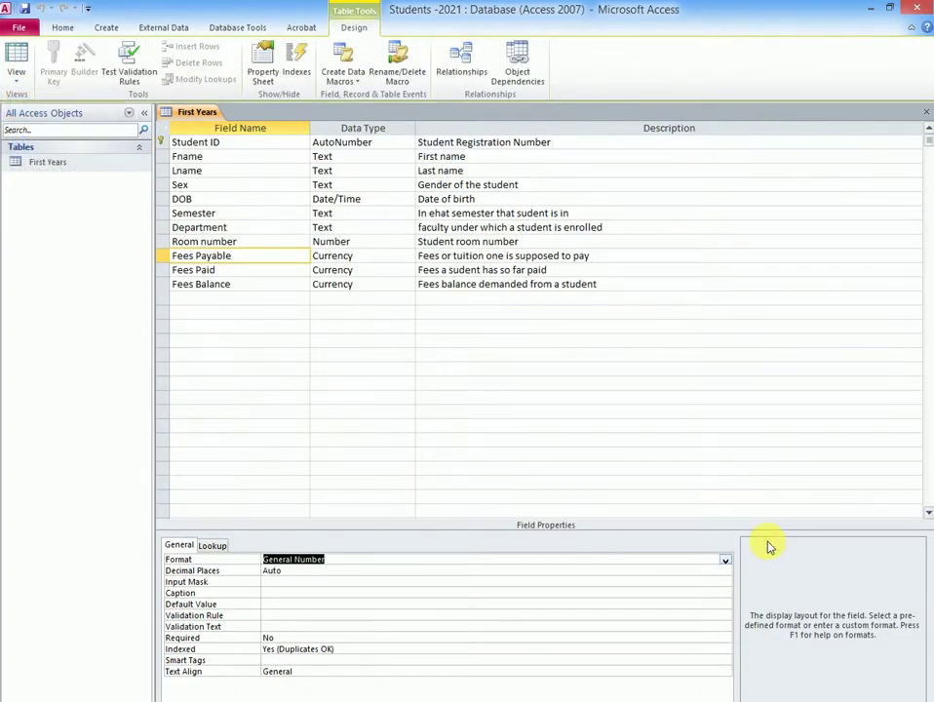
Step: Set Fees Payable's Format back to Currency and check the $200.00 figures in the datasheet
click(727, 560)
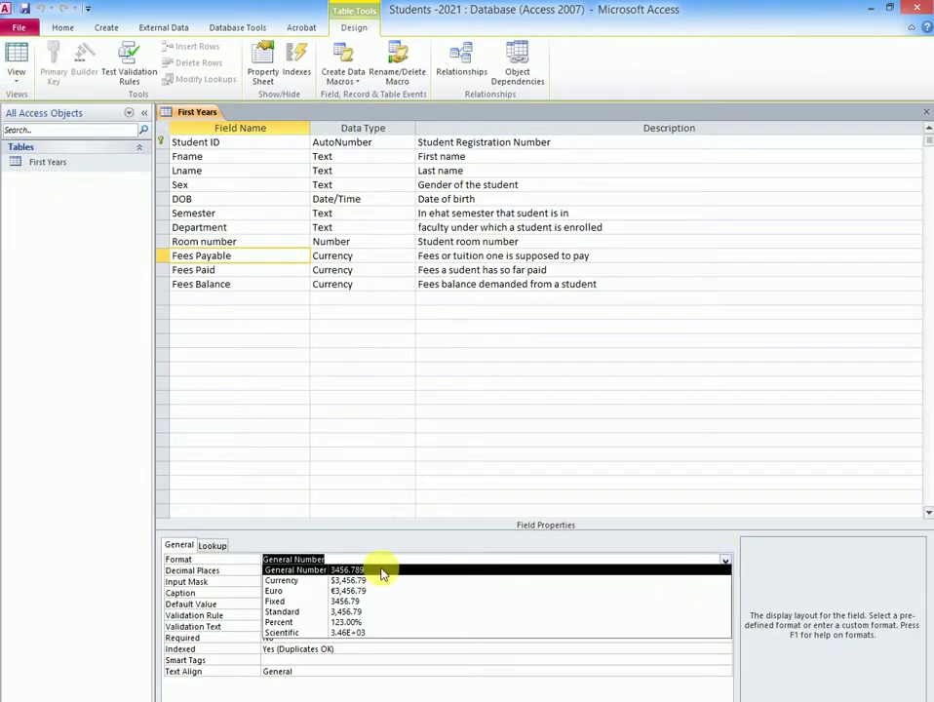
click(297, 582)
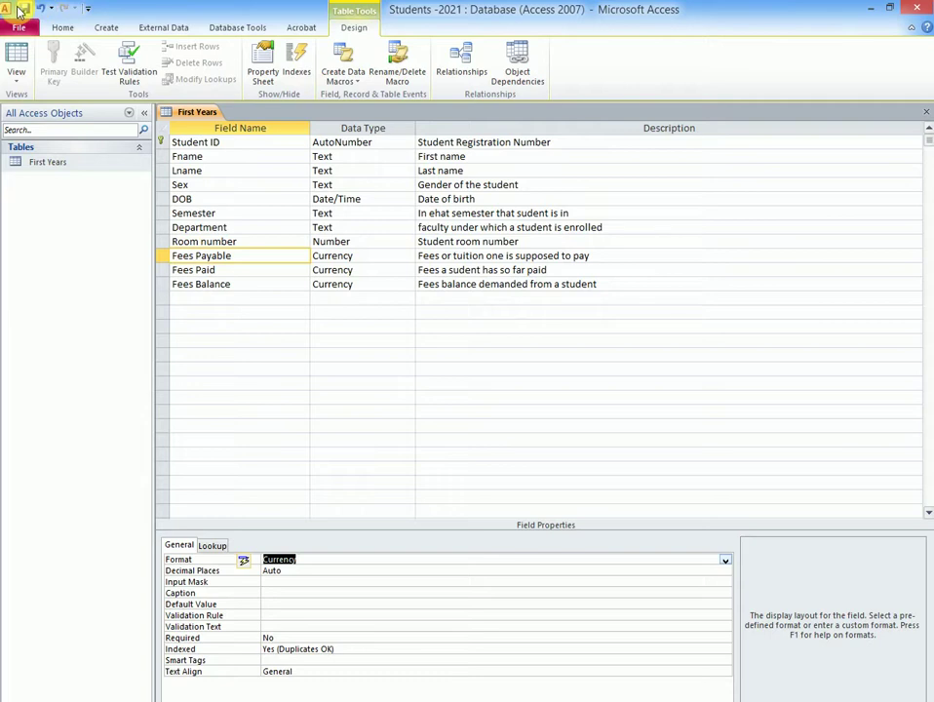
click(15, 72)
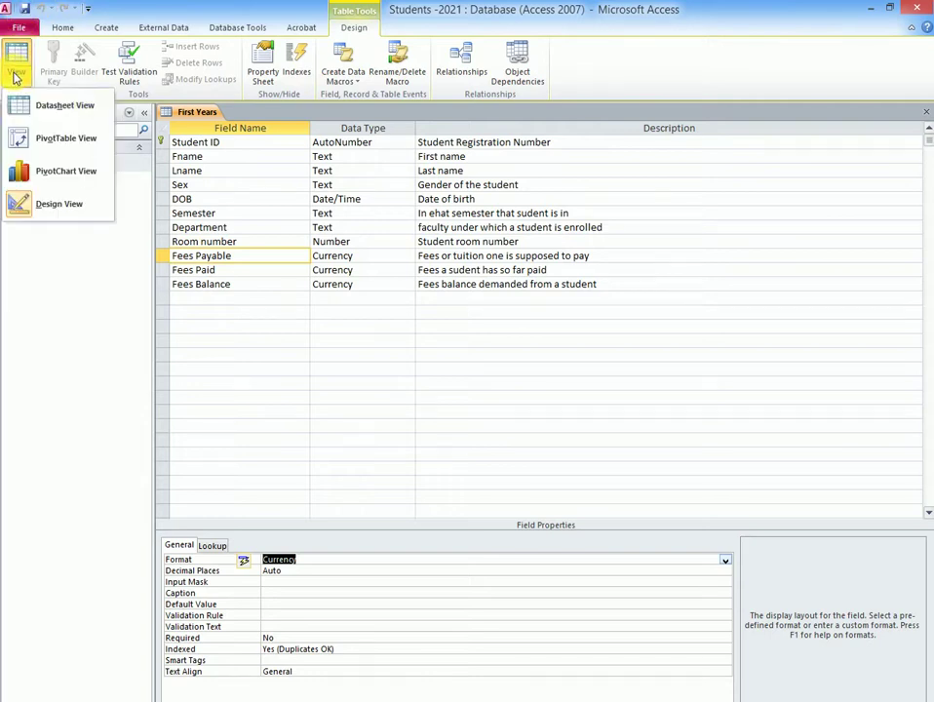
click(39, 109)
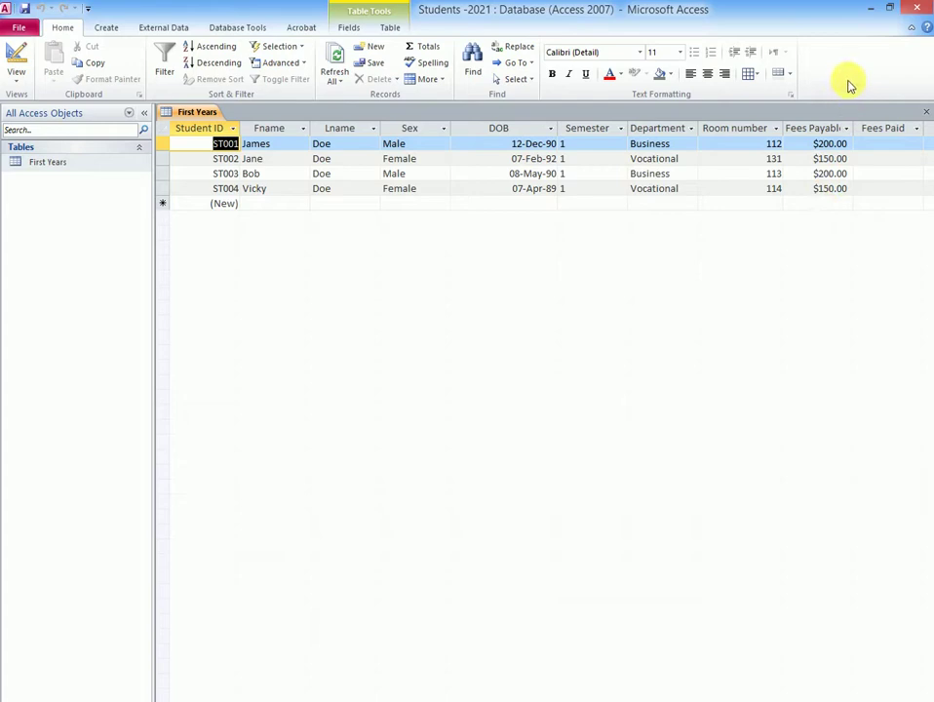
Step: Minimize Access and PowerPoint and open Control Panel from the desktop
click(871, 12)
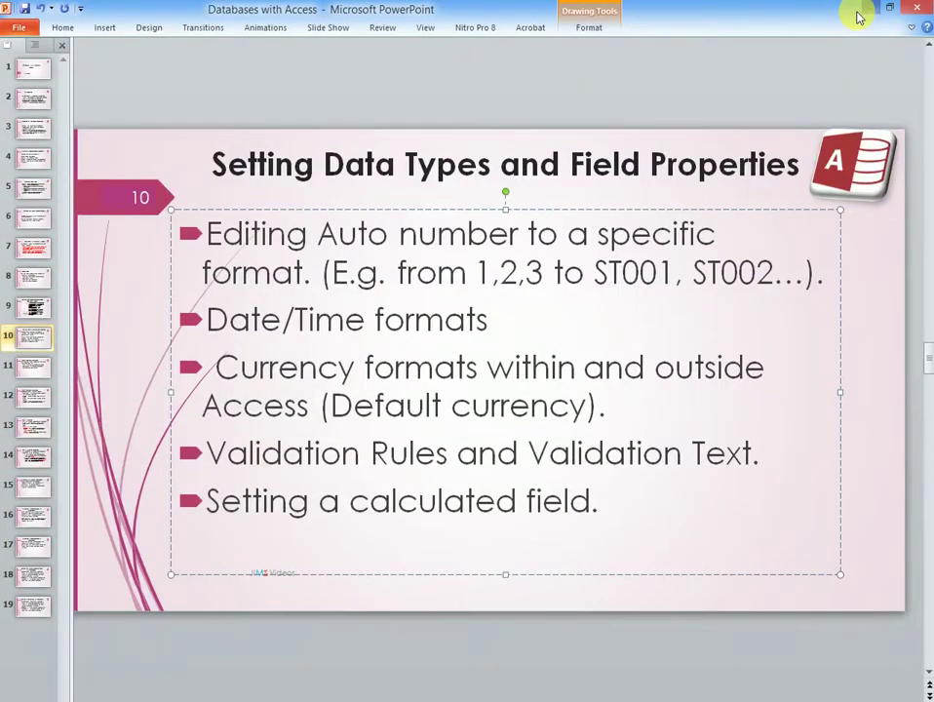
click(869, 13)
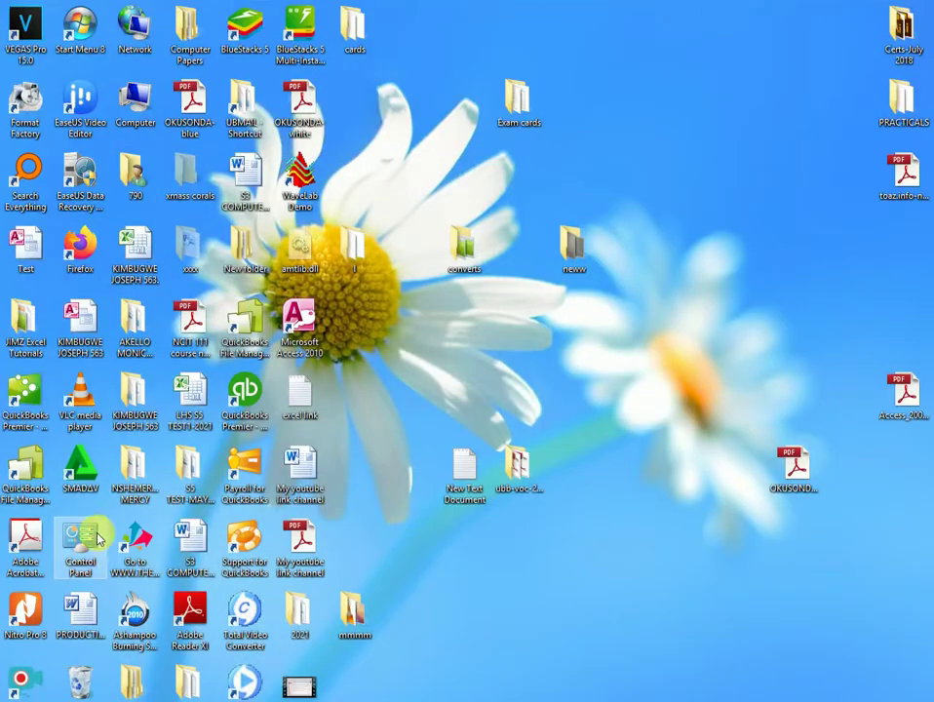
double_click(82, 544)
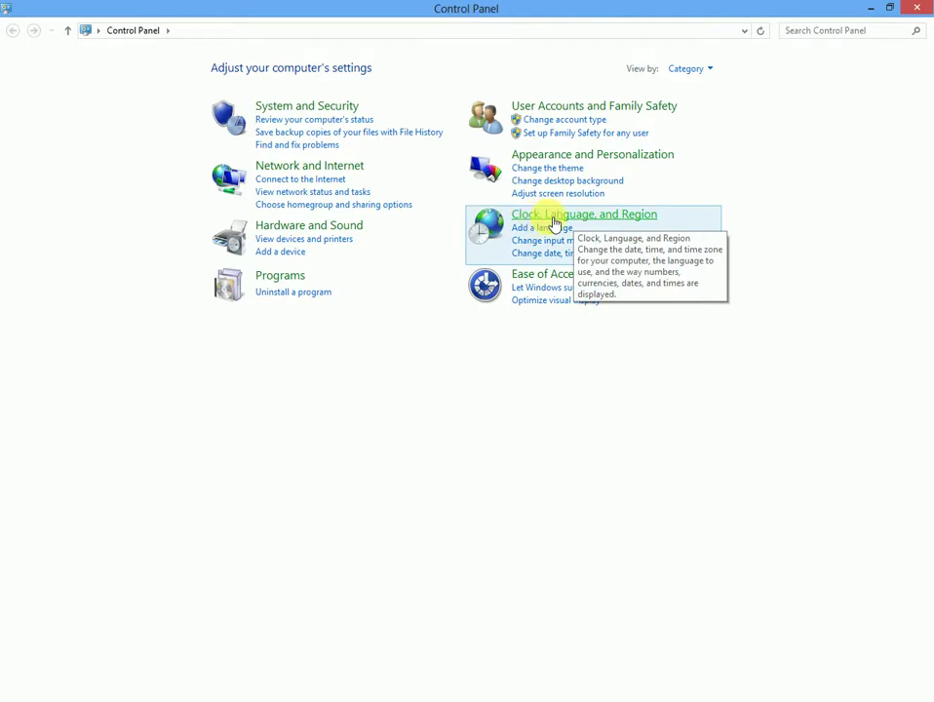
Step: Open Clock, Language and Region, then the date, time and number formats settings
click(601, 221)
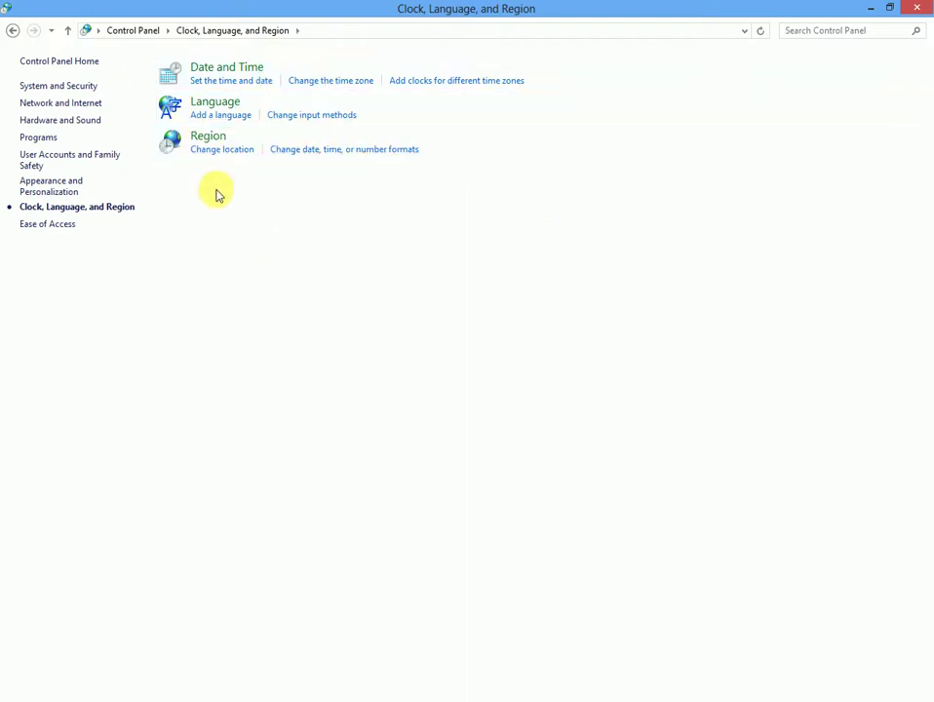
click(352, 156)
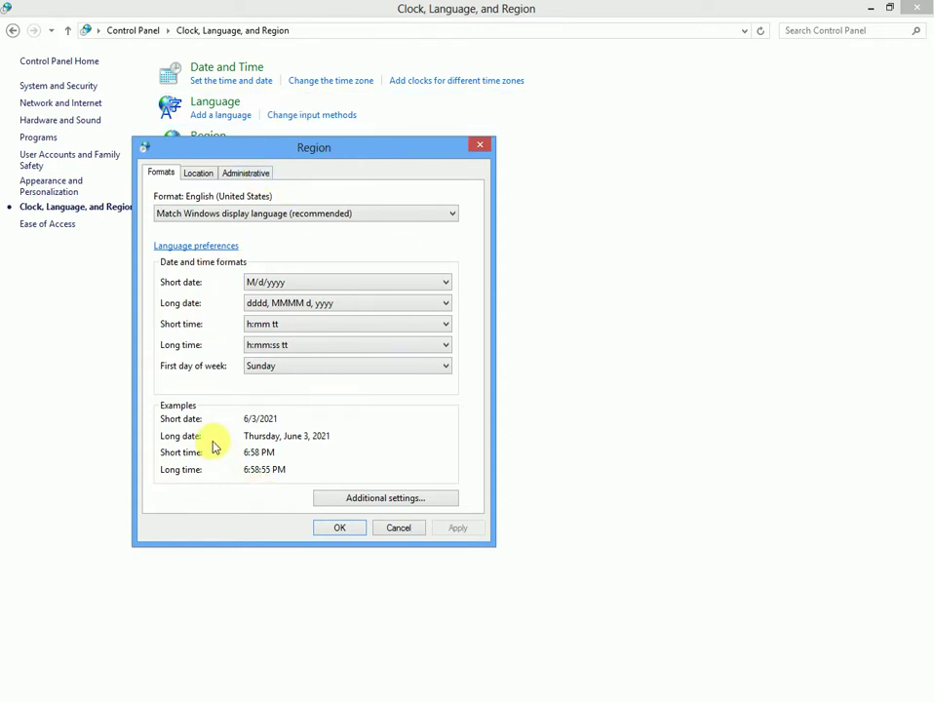
Step: In the Additional settings Currency tab, enter UGX as the currency symbol
click(383, 499)
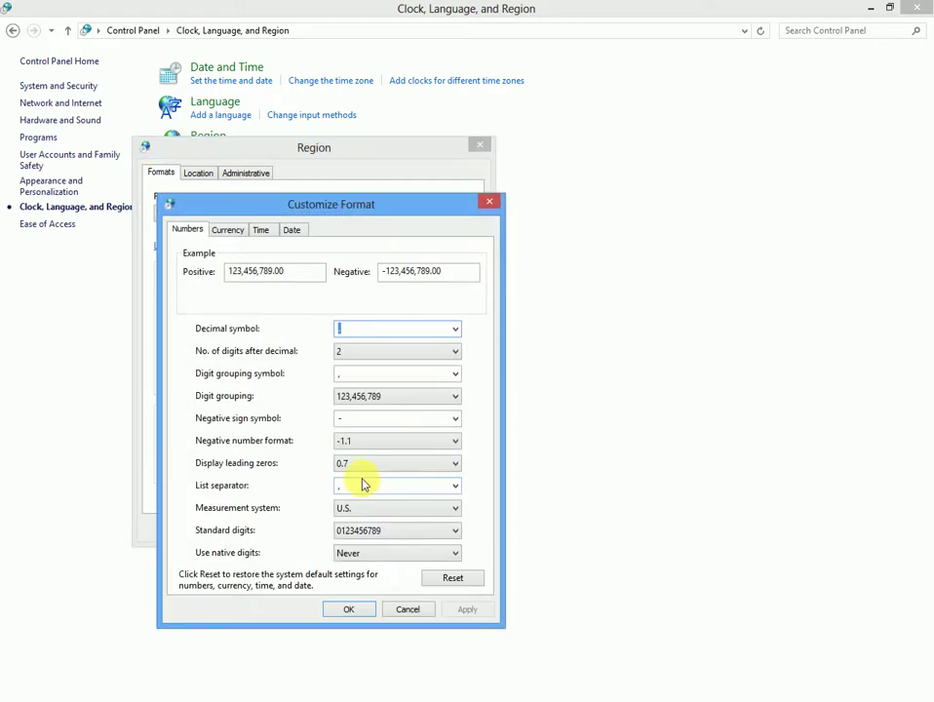
drag(322, 205, 357, 108)
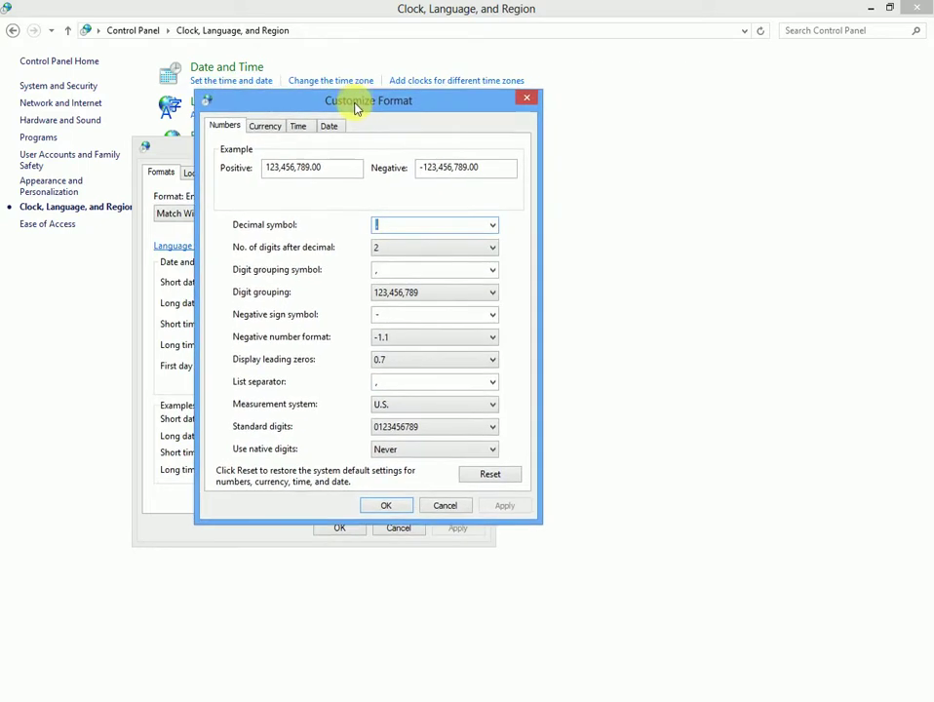
click(266, 126)
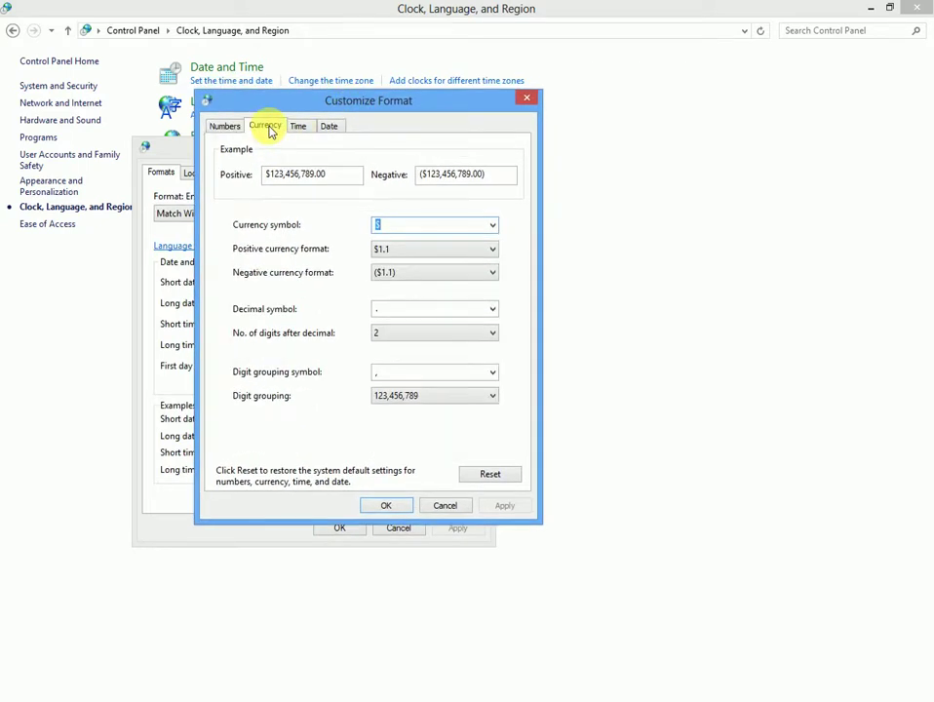
click(493, 226)
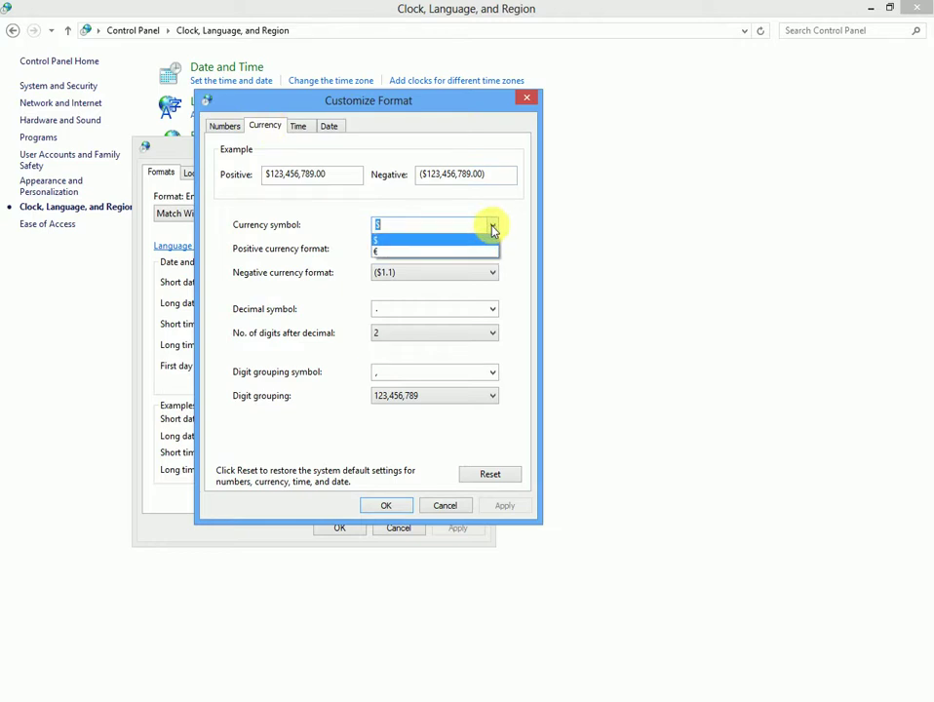
click(405, 210)
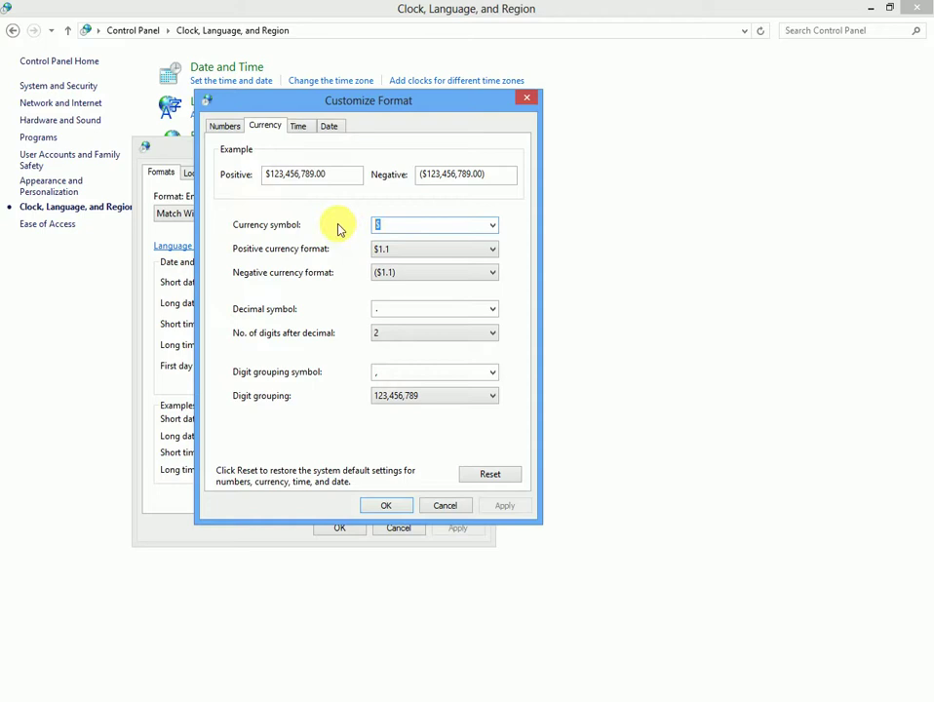
text(ug)
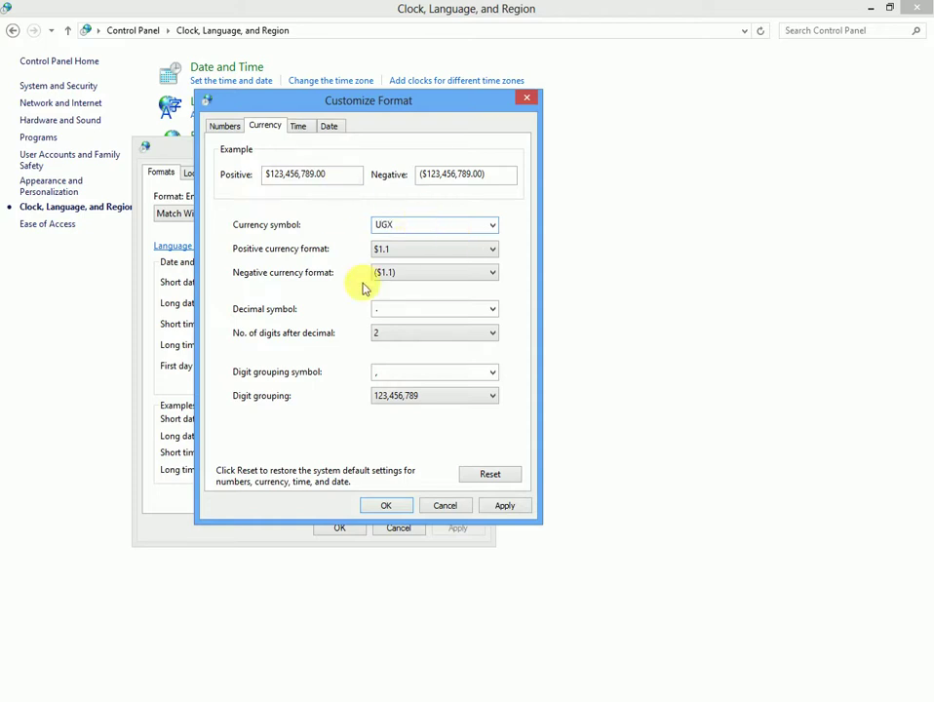
Step: Apply and confirm the UGX currency and Region settings, then close Control Panel
click(509, 506)
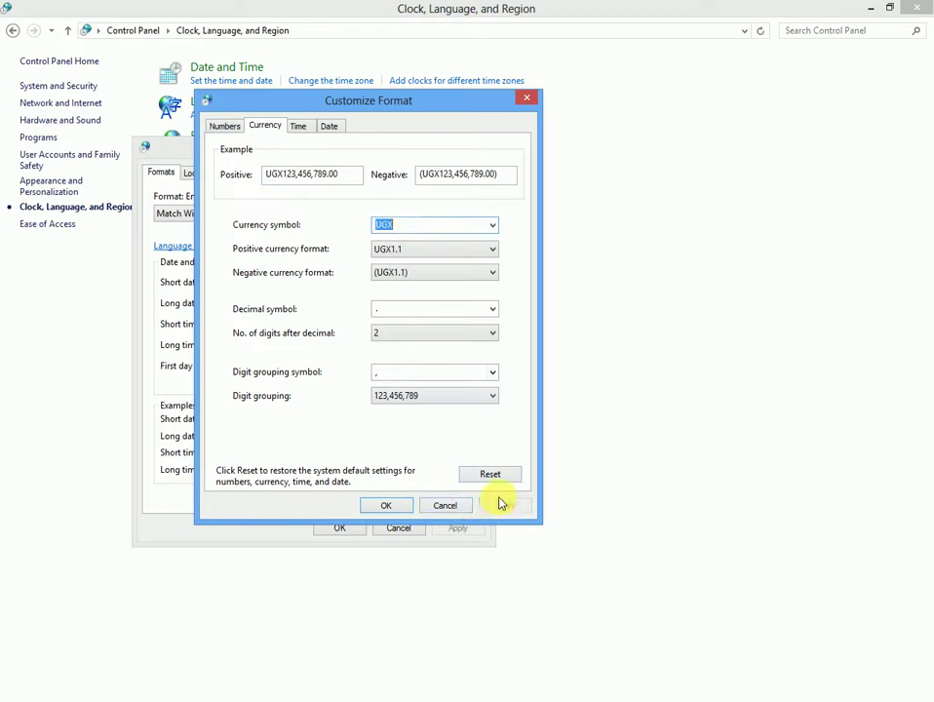
click(383, 505)
click(454, 527)
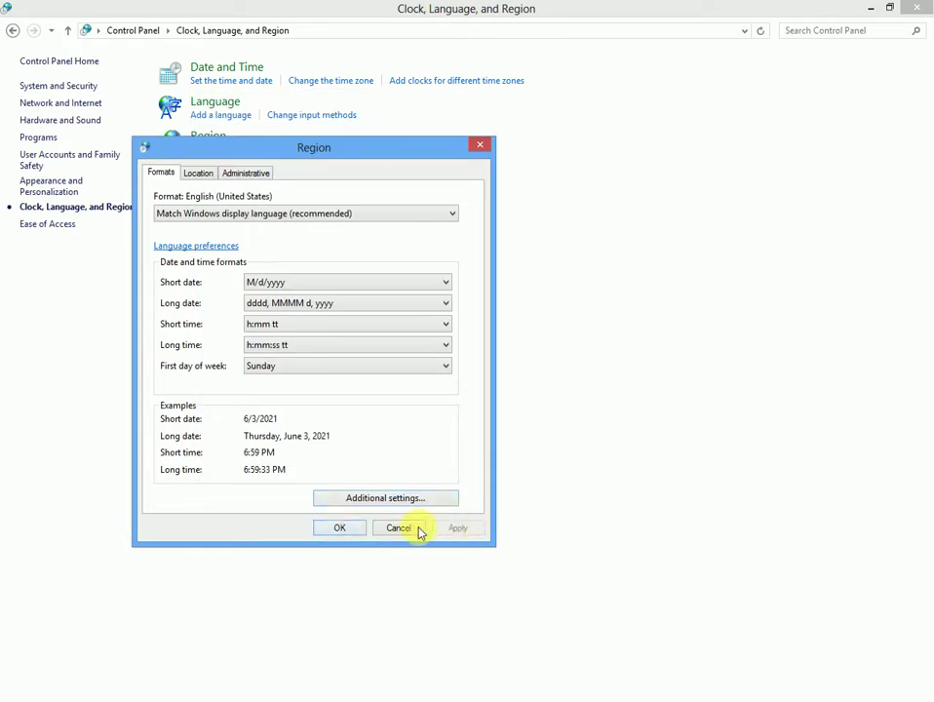
click(341, 528)
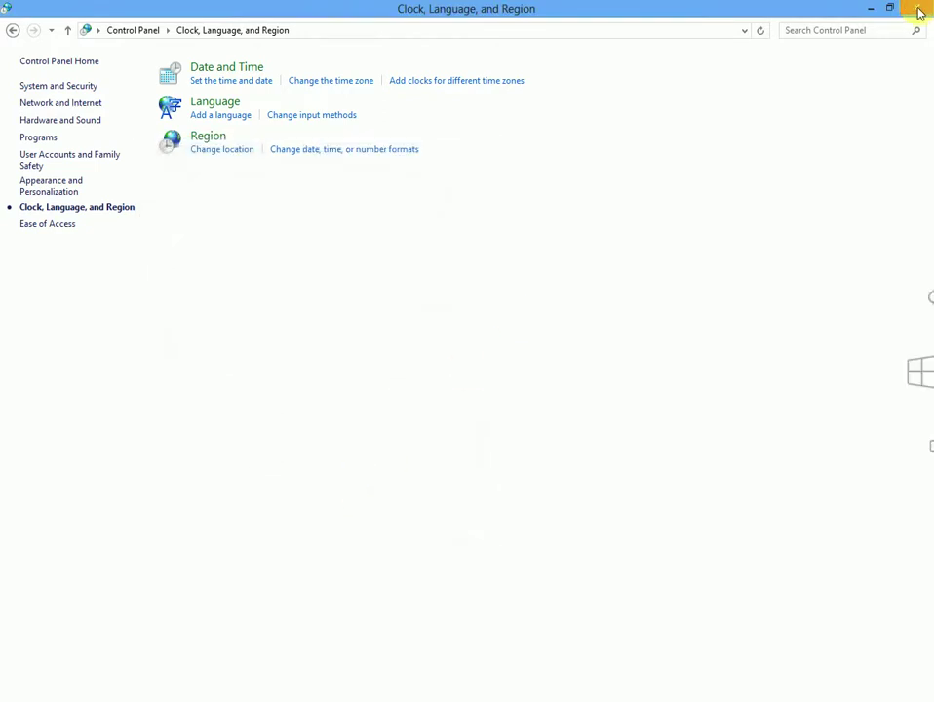
click(916, 8)
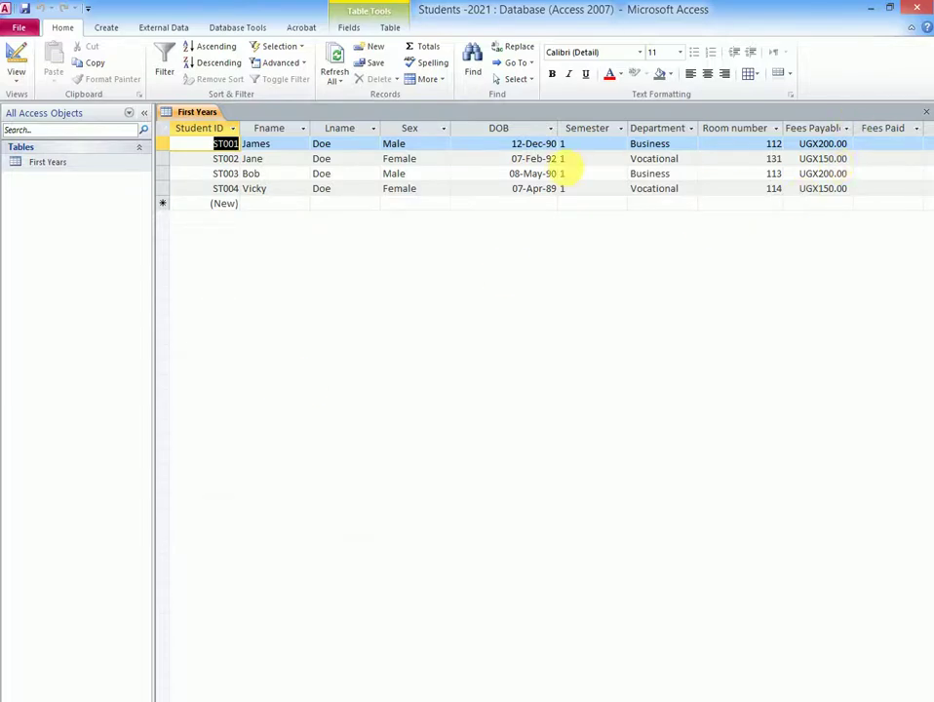
Step: Switch the First Years table to Design View
click(15, 78)
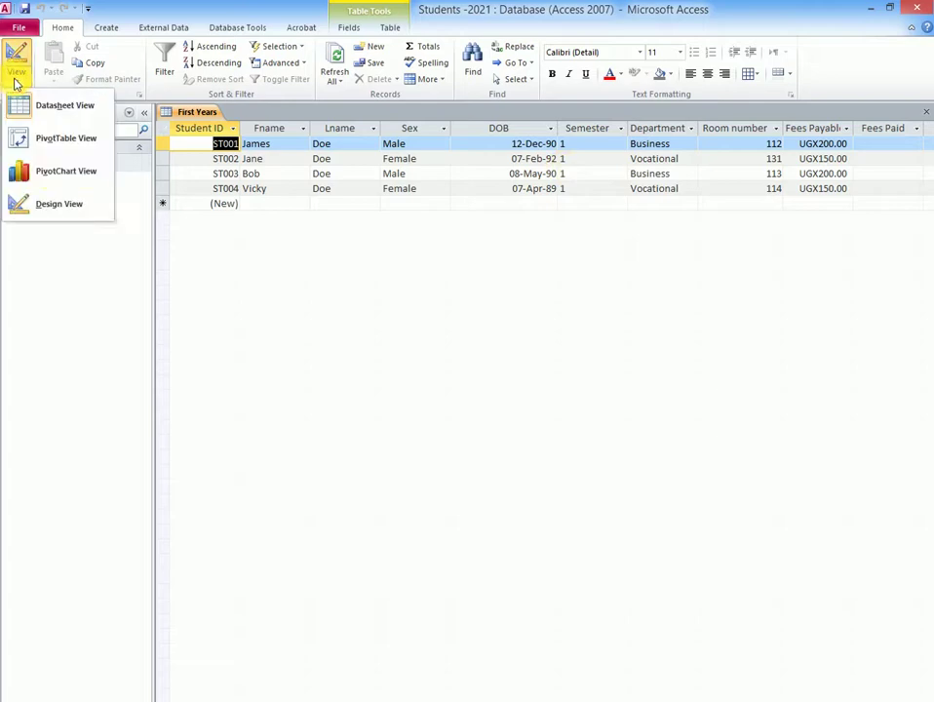
click(41, 205)
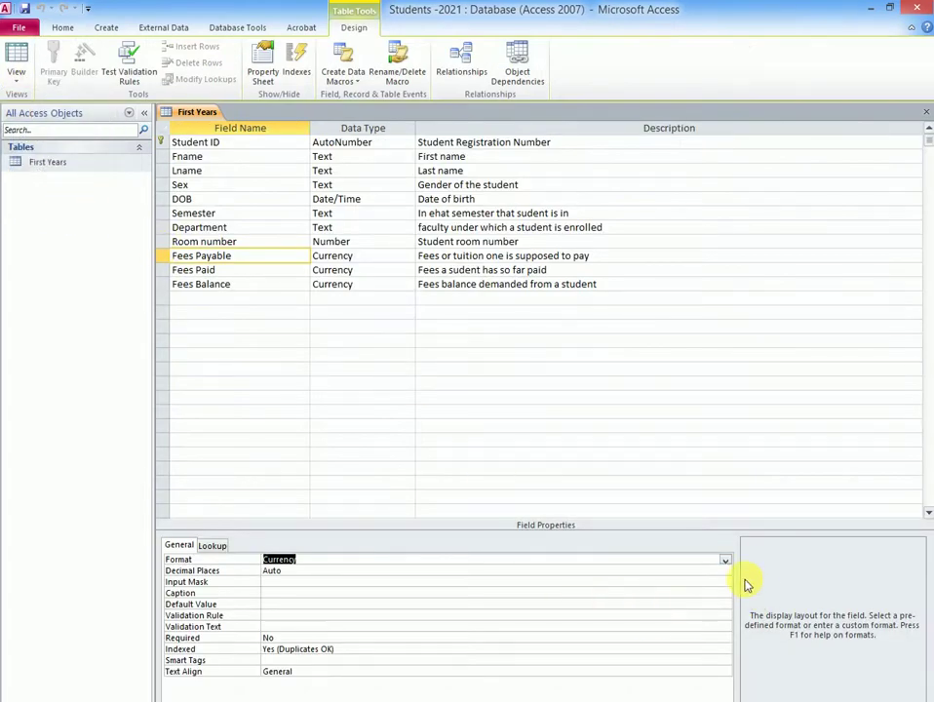
Step: Keep Fees Payable formatted as Currency, then save the table and return to Datasheet View
click(725, 559)
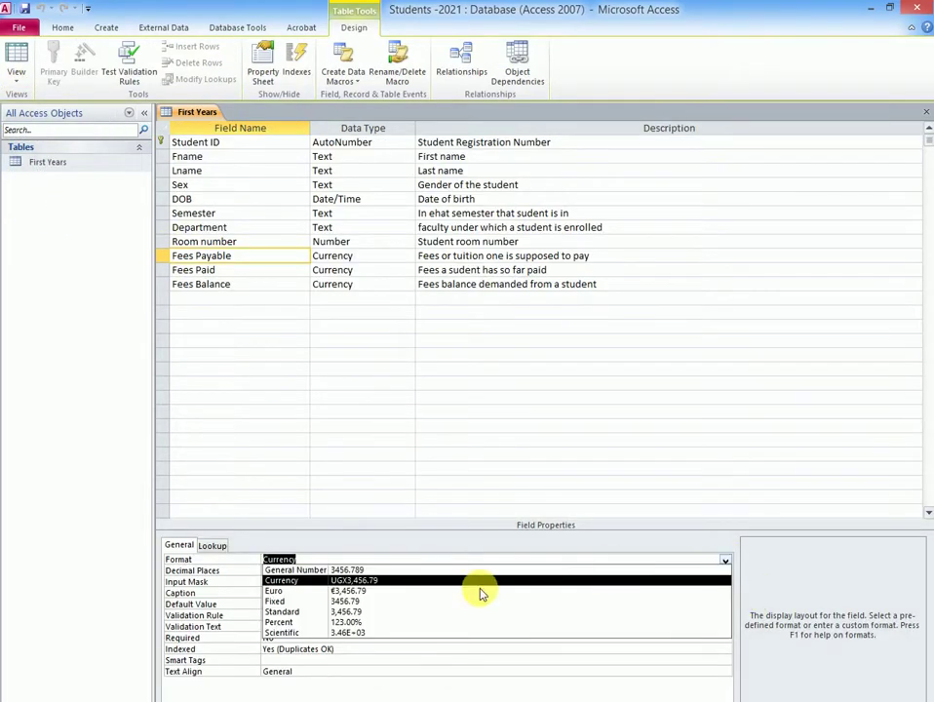
click(349, 583)
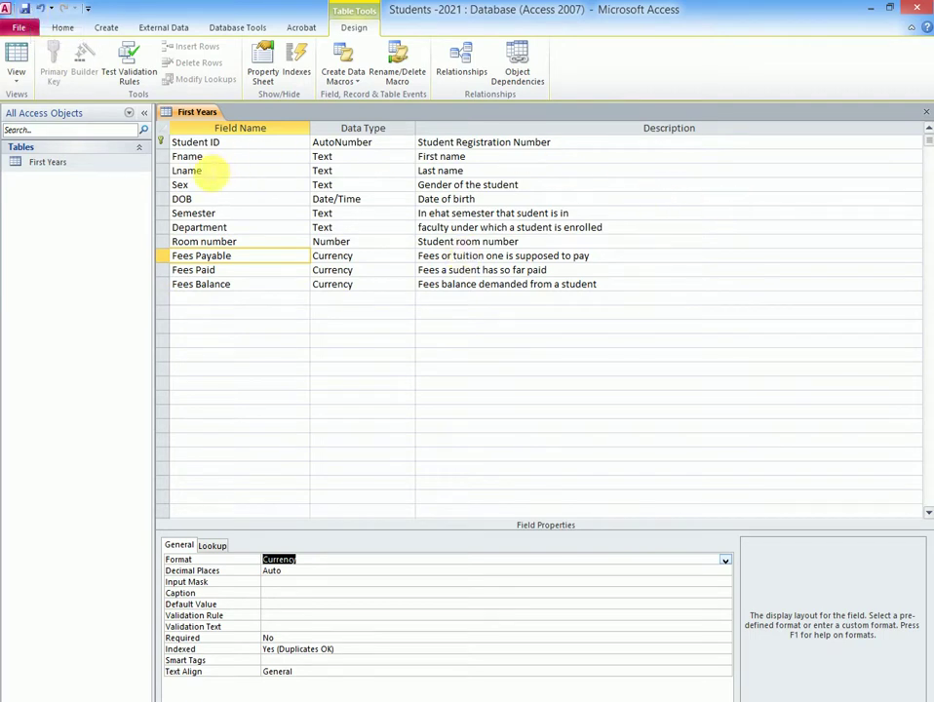
click(16, 80)
click(41, 103)
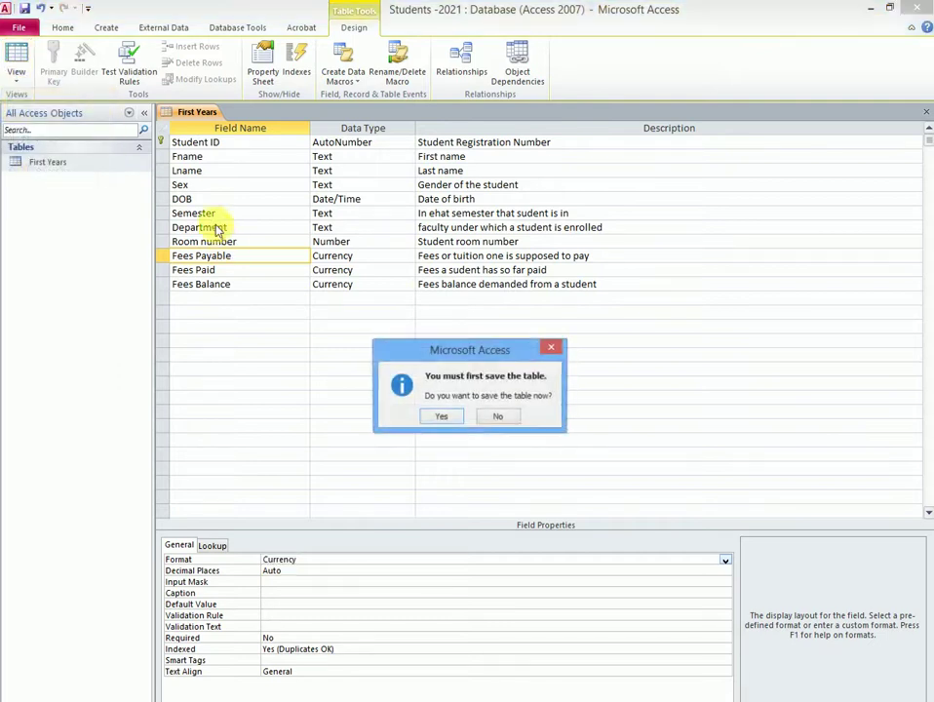
click(440, 416)
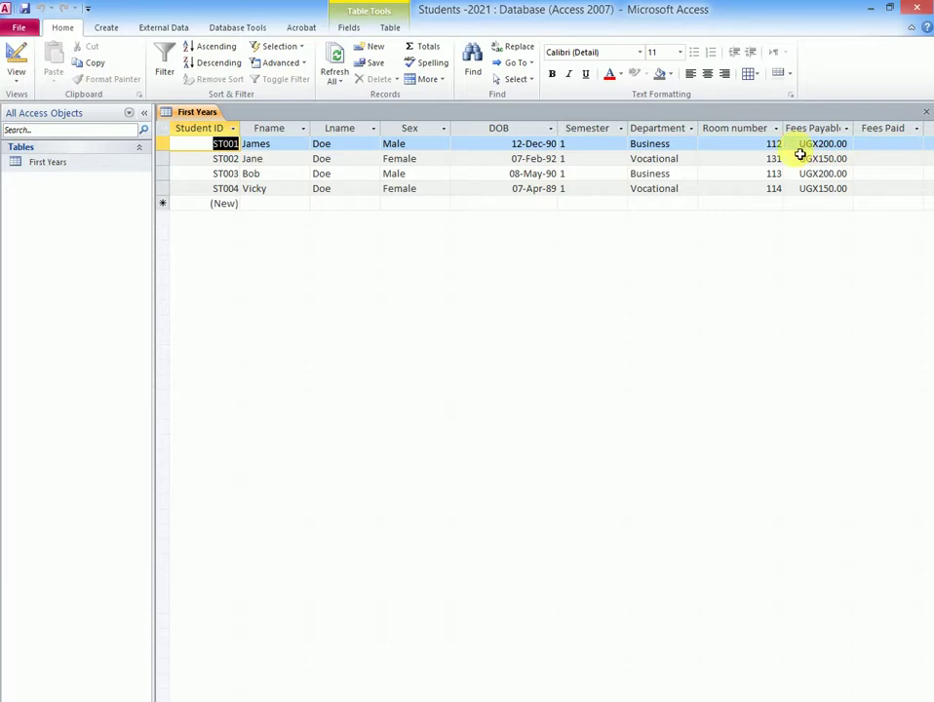
Step: Widen the Fees Payable column to show its full heading and UGX amounts
drag(860, 137, 883, 133)
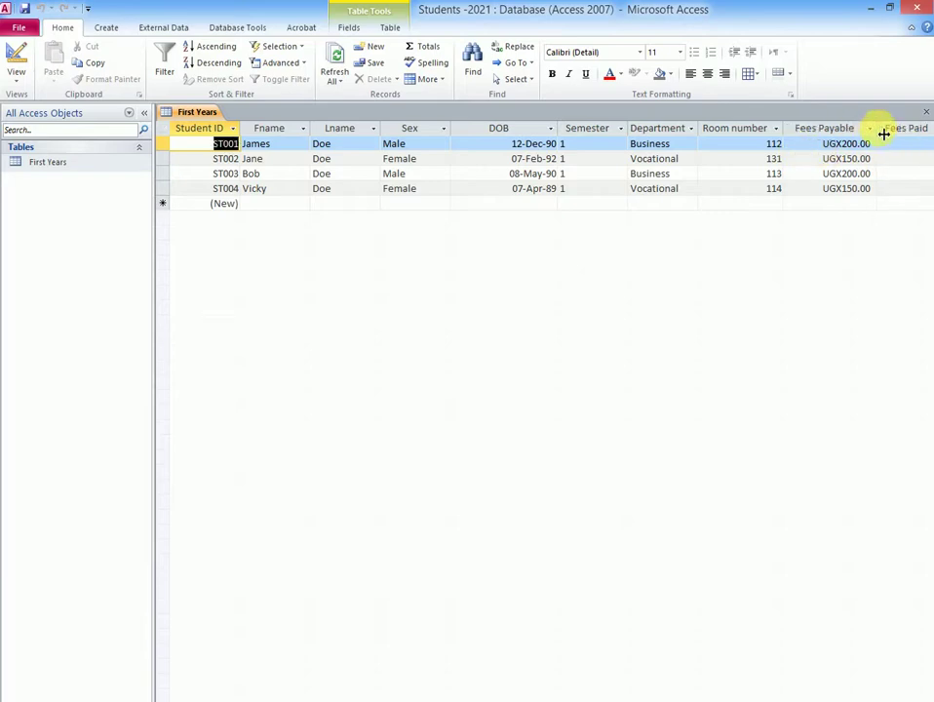